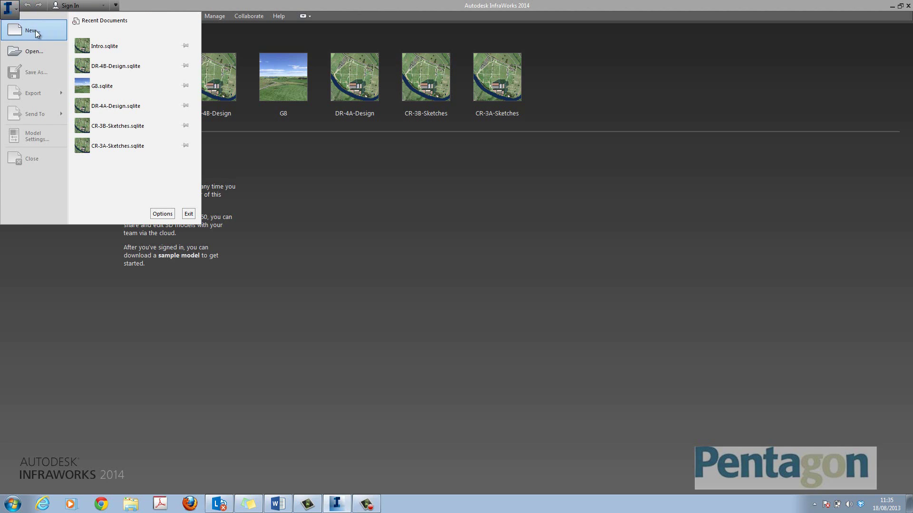
Step: Start a new model named newtown with Define Model Extent turned on
click(35, 34)
text(new)
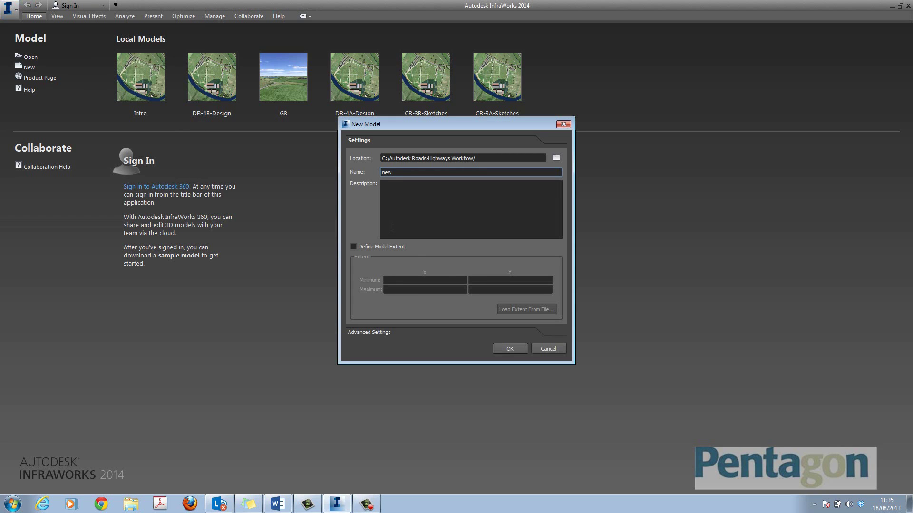
text(town)
click(353, 247)
Step: Enter the model extent from 346995/311091 to 349968/314006
click(404, 281)
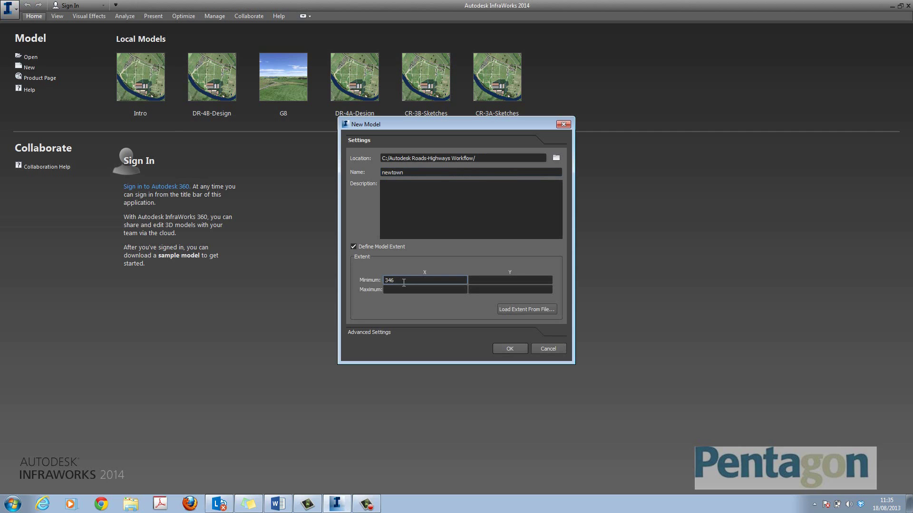
key(Tab)
key(Tab)
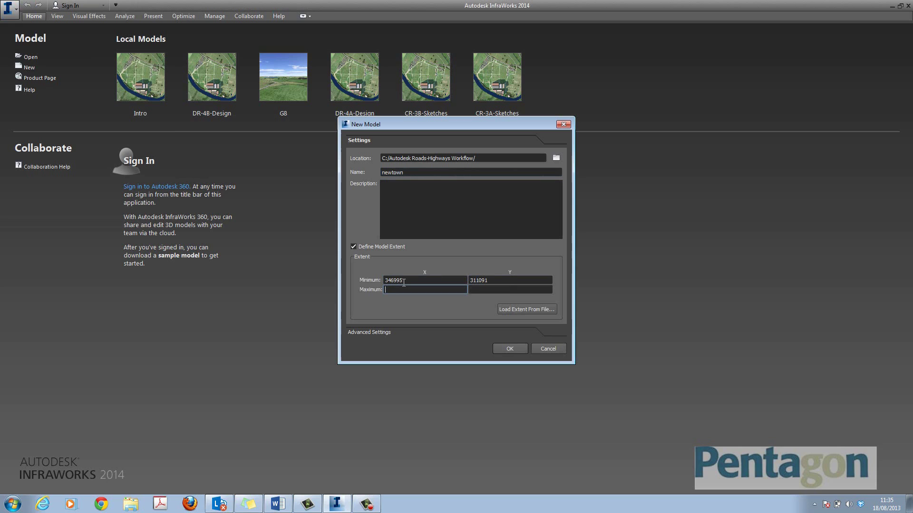
text(349968)
key(Tab)
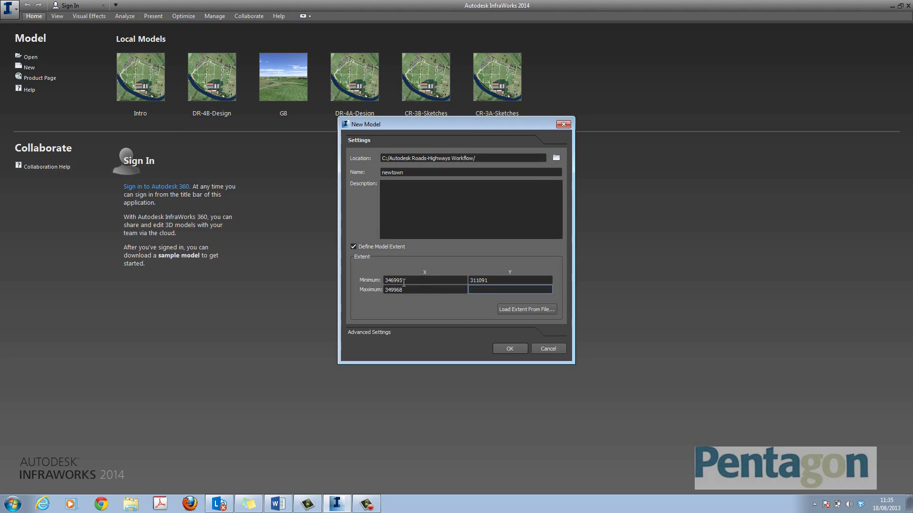
text(314006)
Step: In Advanced Settings, set the display (UCS) coordinate system to BritishNatGrid
click(377, 332)
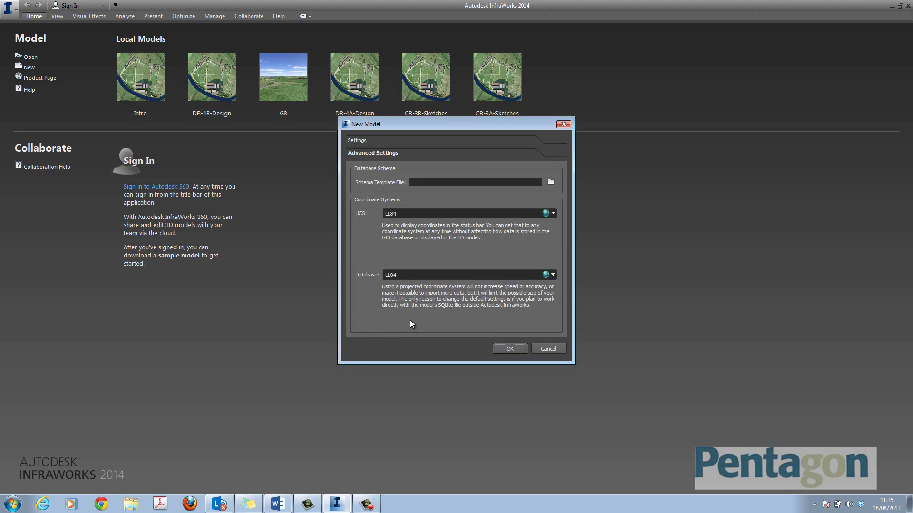
click(553, 213)
click(438, 251)
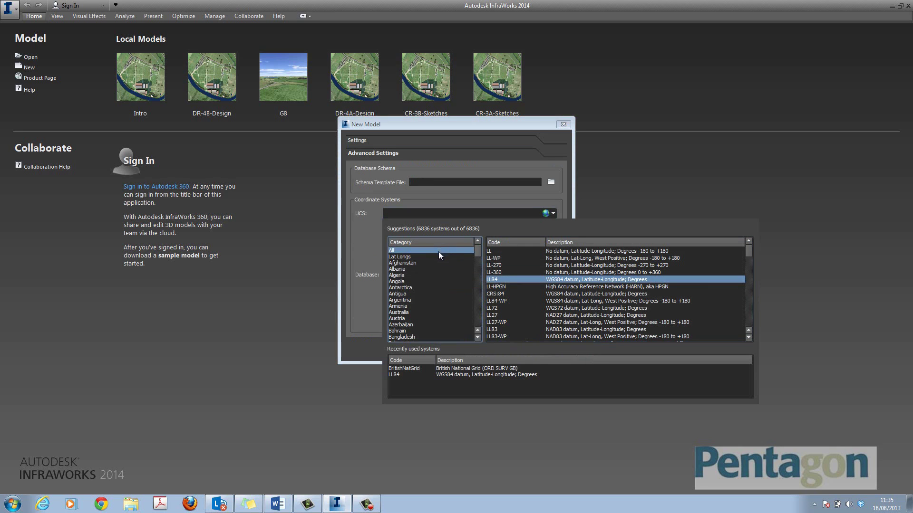
click(513, 292)
key(b)
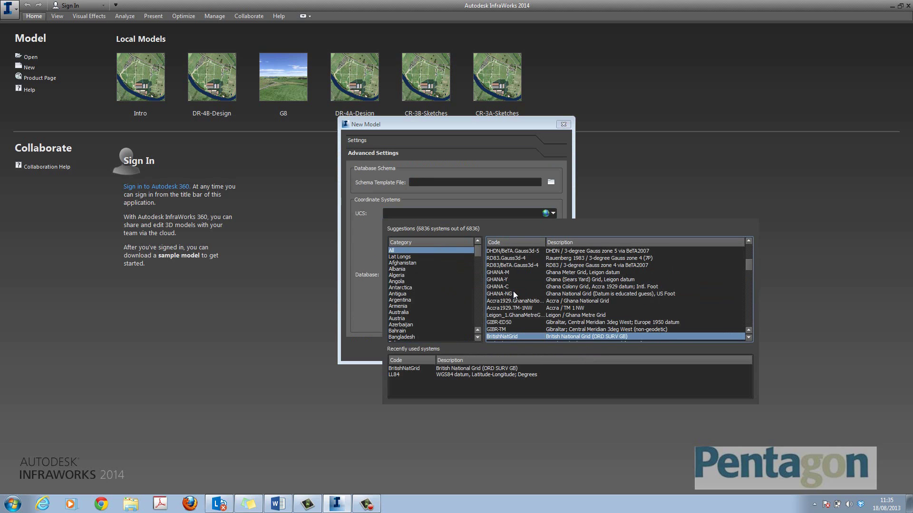
double_click(512, 338)
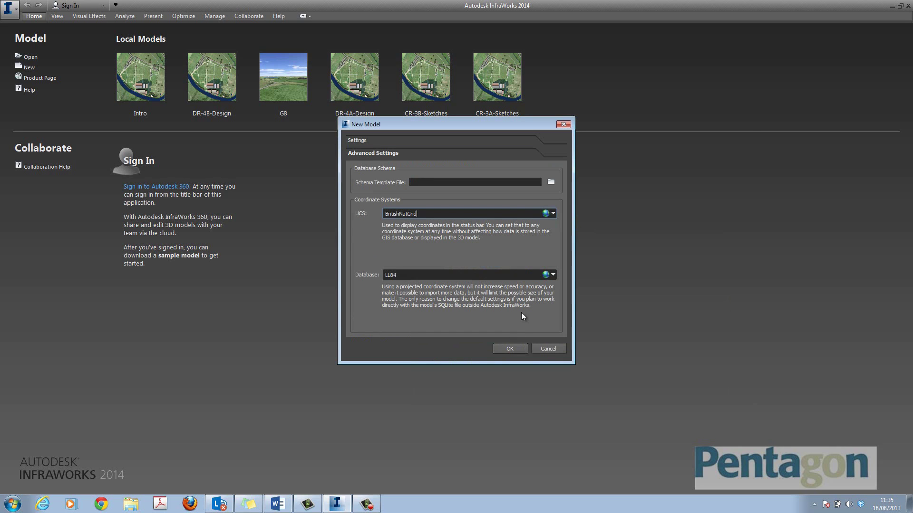
Step: Set the database coordinate system to BritishNatGrid and create the model
click(554, 275)
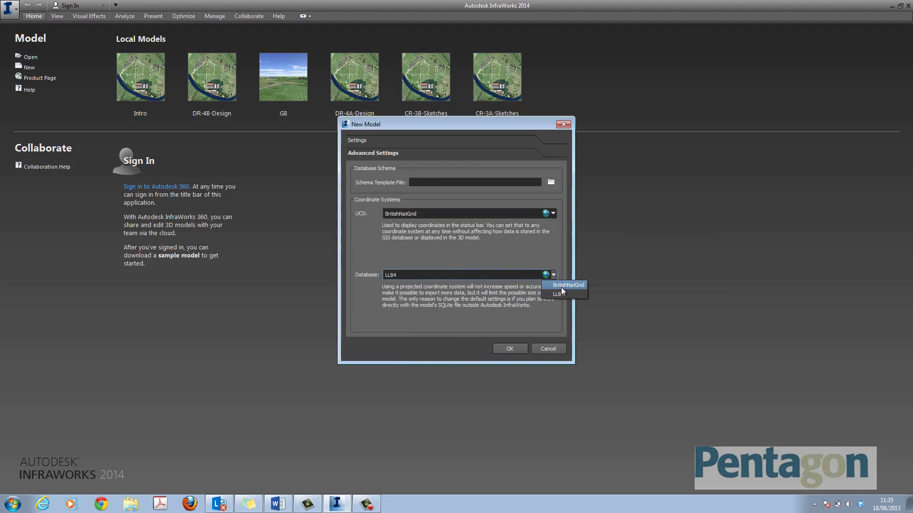
click(561, 287)
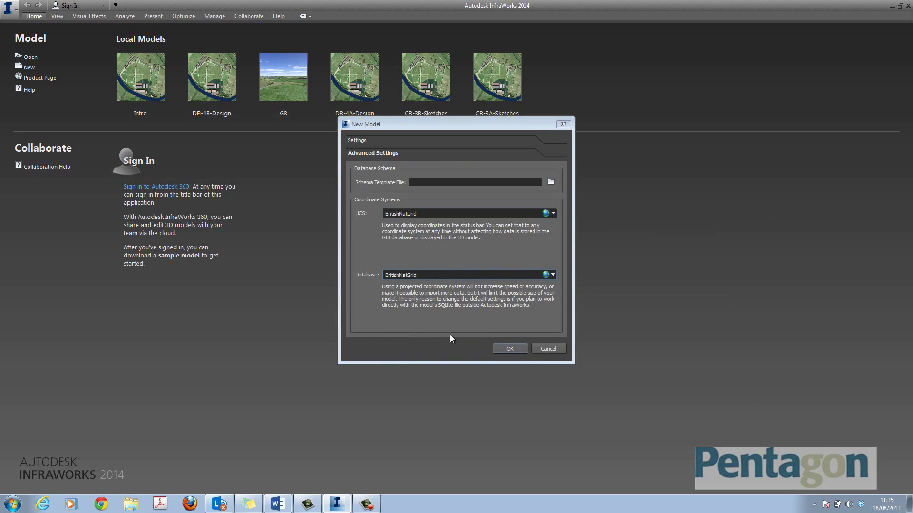
key(Return)
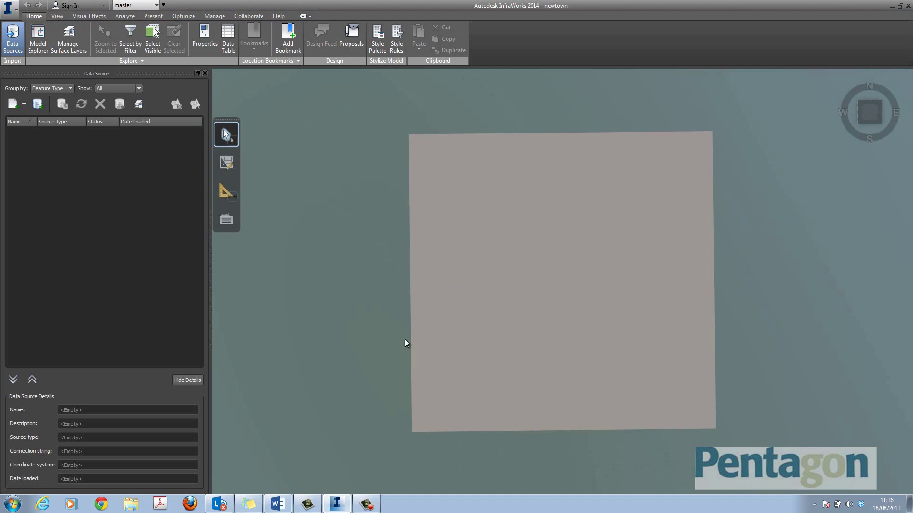
Step: Tilt the view into perspective and keep Metric units with square-meter area in Options
middle_drag(404, 339, 527, 276)
click(16, 12)
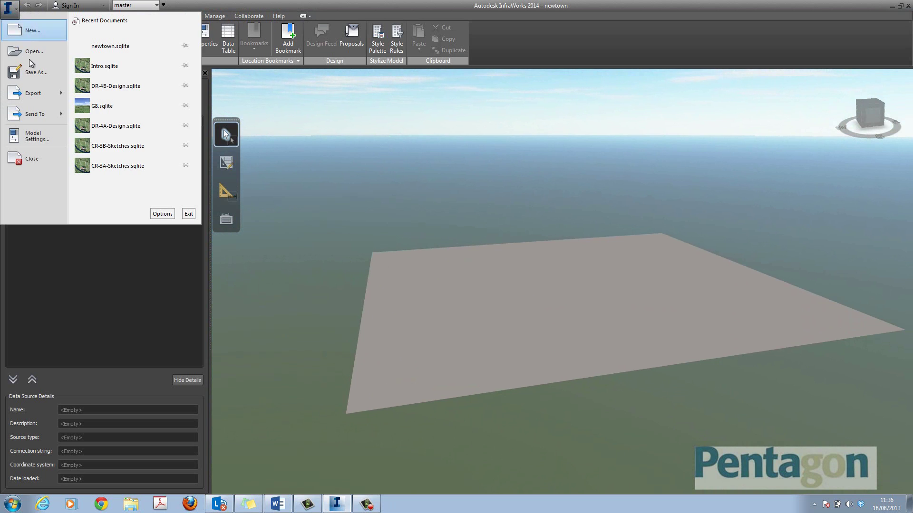
click(168, 213)
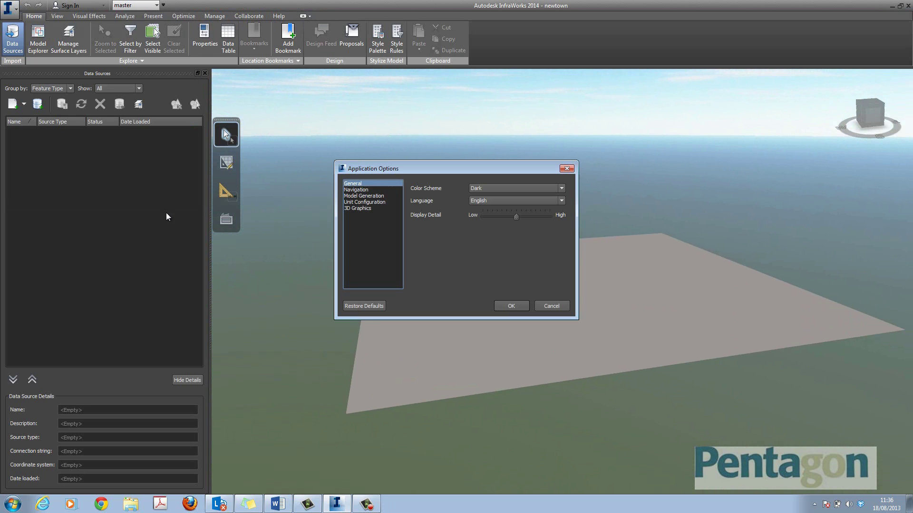
click(359, 190)
click(358, 202)
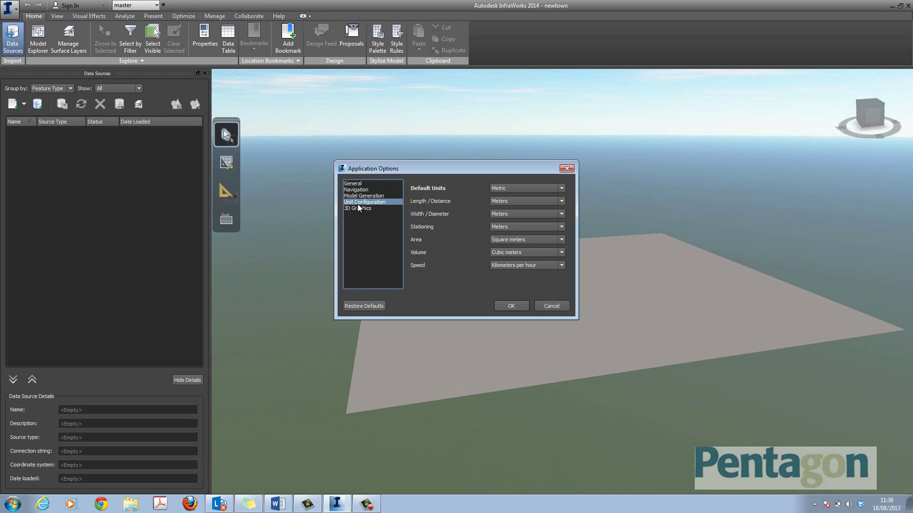
click(563, 191)
click(563, 239)
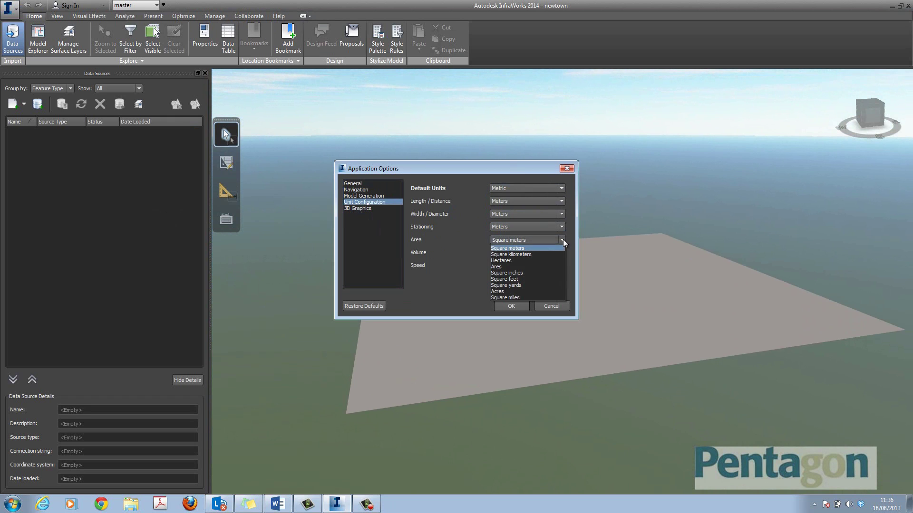
click(472, 177)
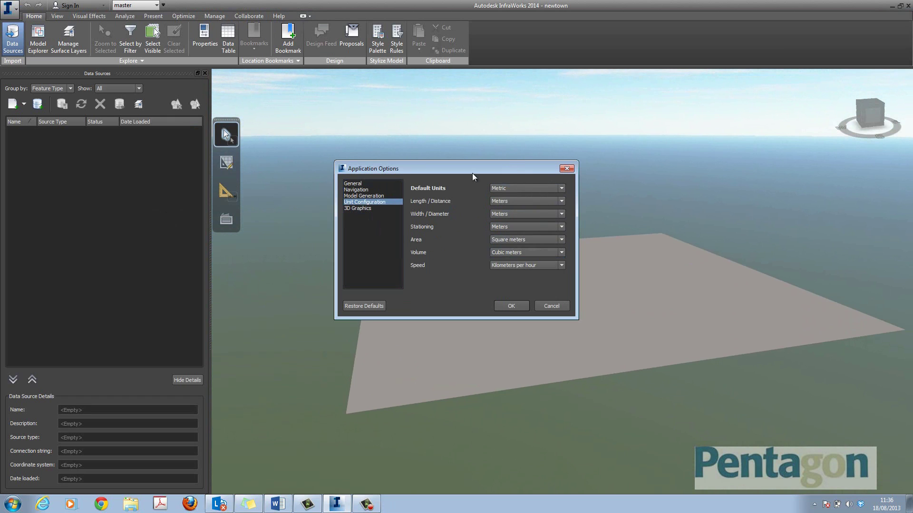
click(512, 306)
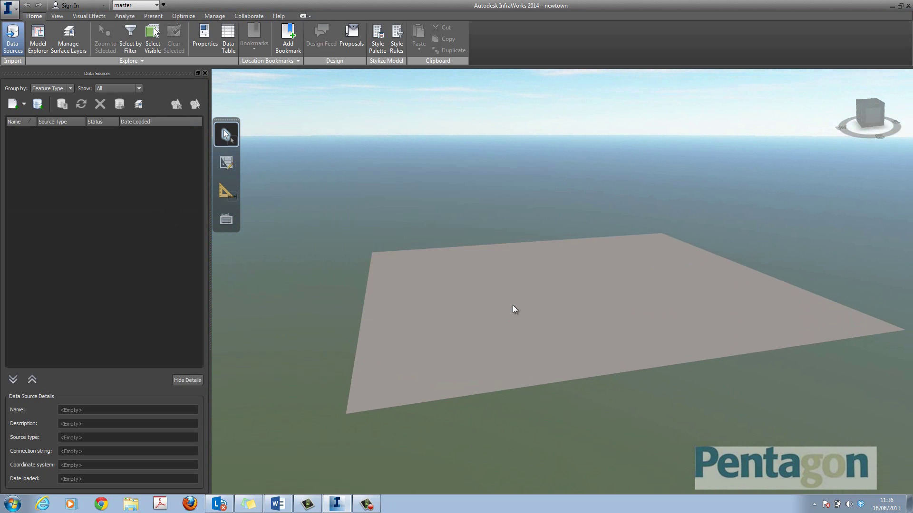
Step: Add Danville Site LiDAR.xml from C:\Autodesk Roads-Highways Workflow\Existing Conditions as a LandXML source
click(25, 104)
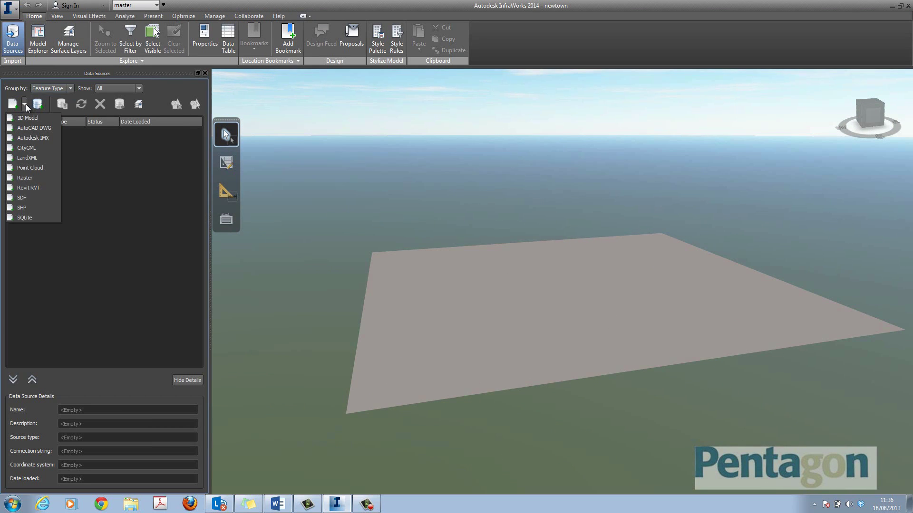
click(43, 155)
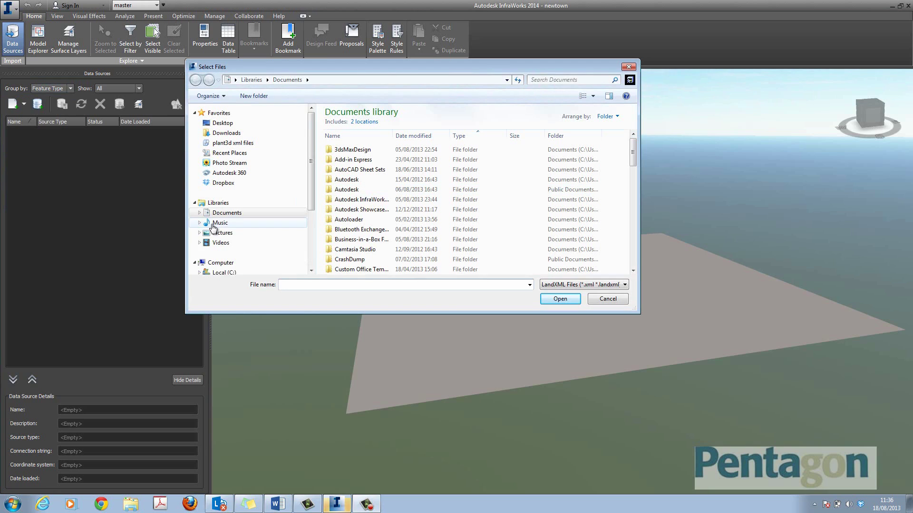
click(218, 270)
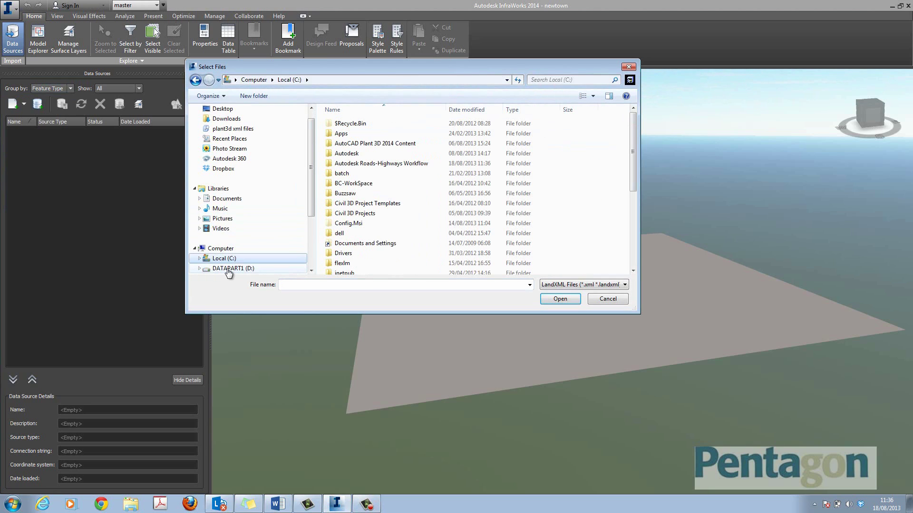
click(387, 165)
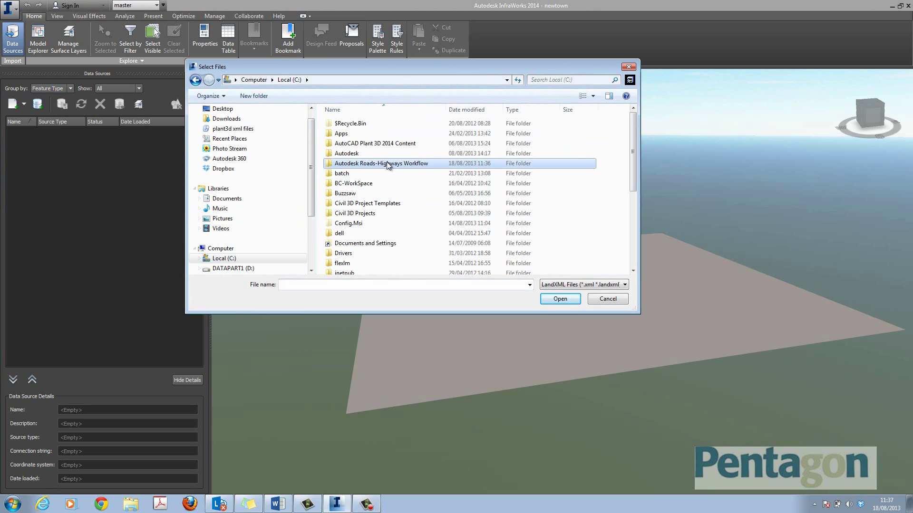
double_click(387, 163)
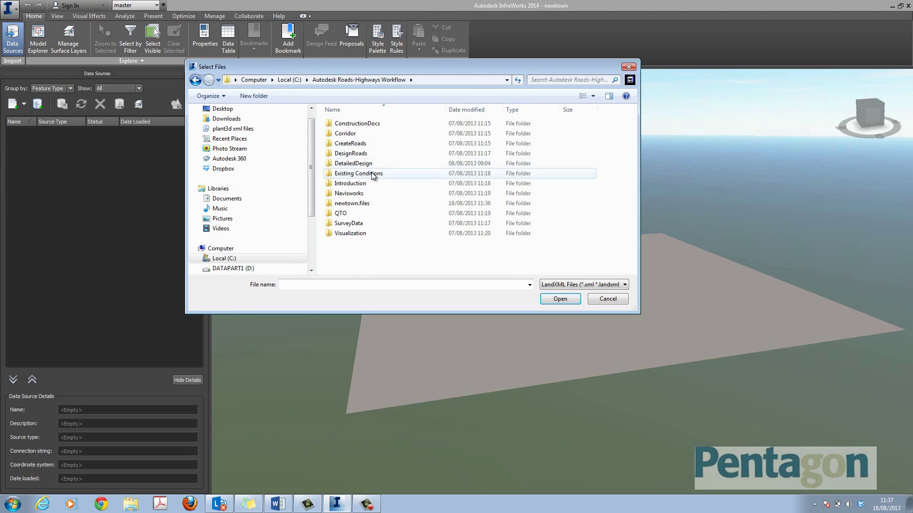
double_click(372, 174)
click(399, 139)
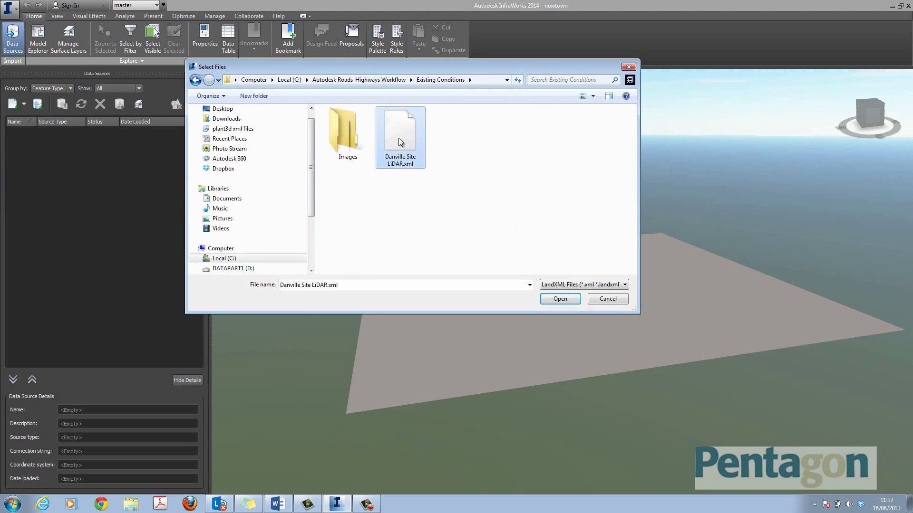
double_click(401, 140)
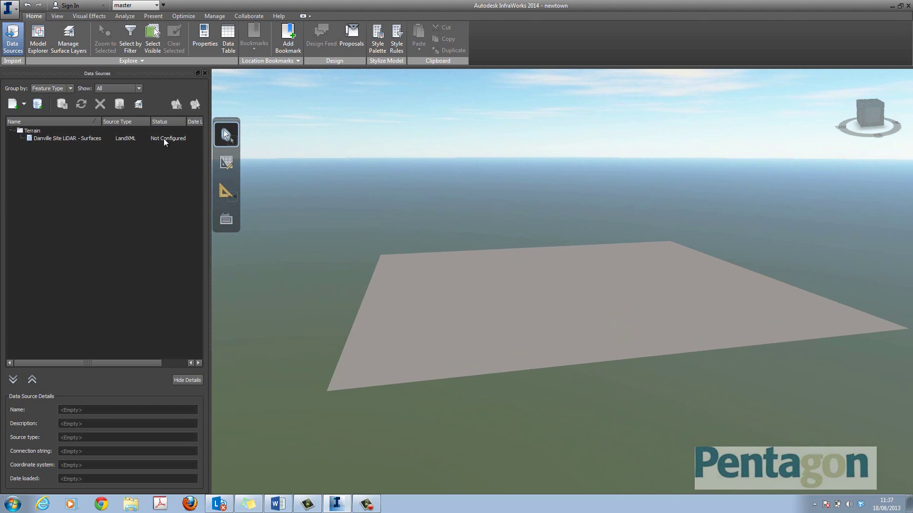
double_click(164, 139)
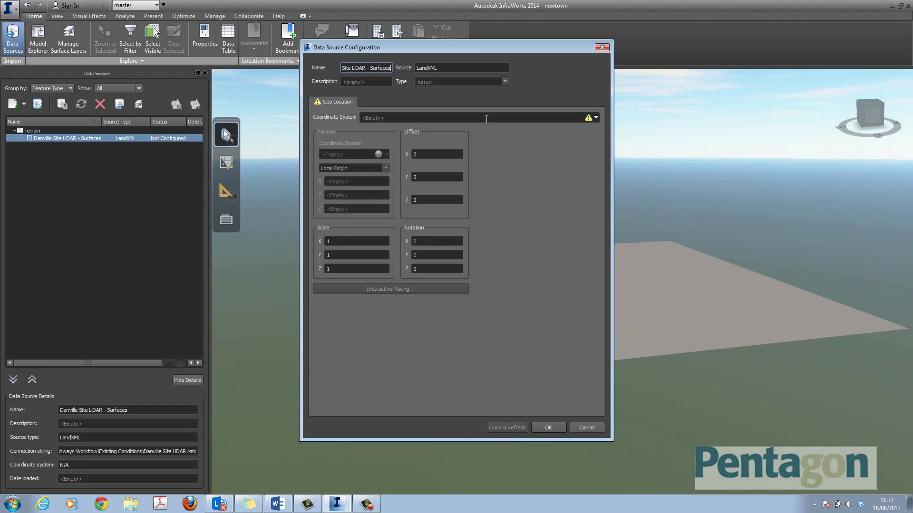
click(596, 118)
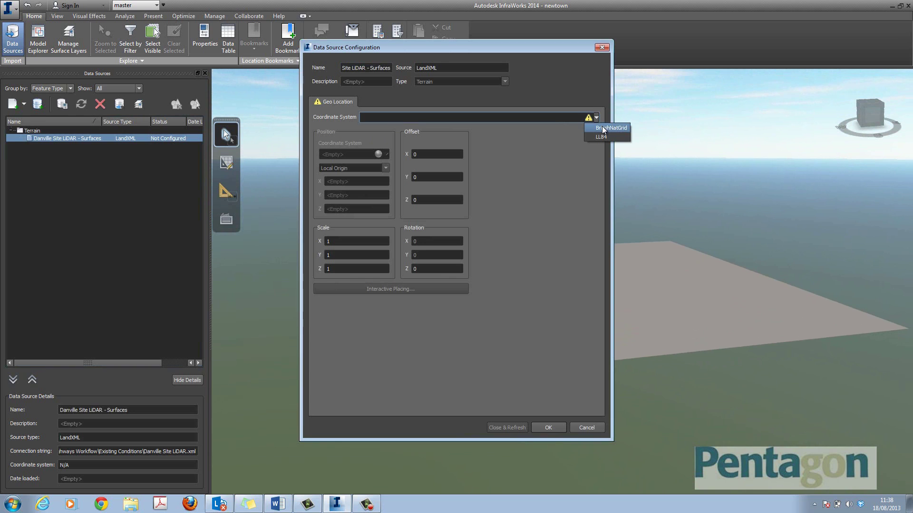
click(602, 126)
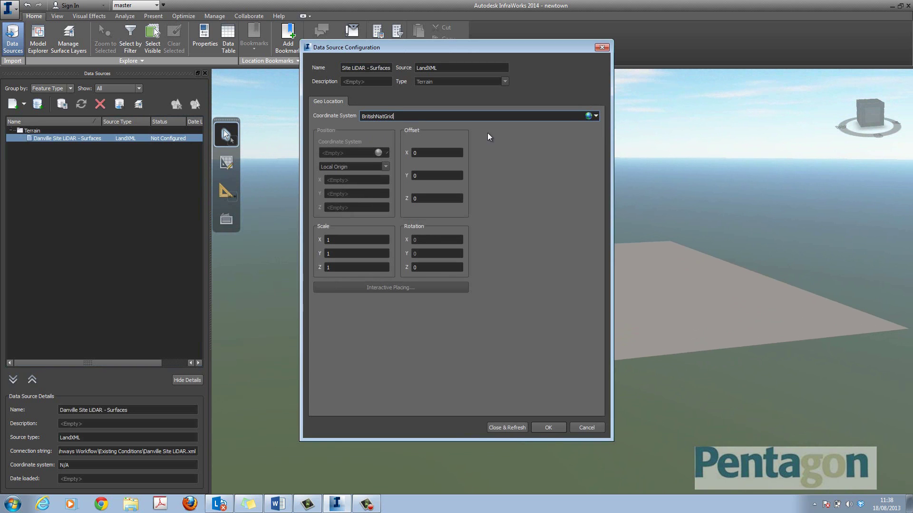
click(512, 428)
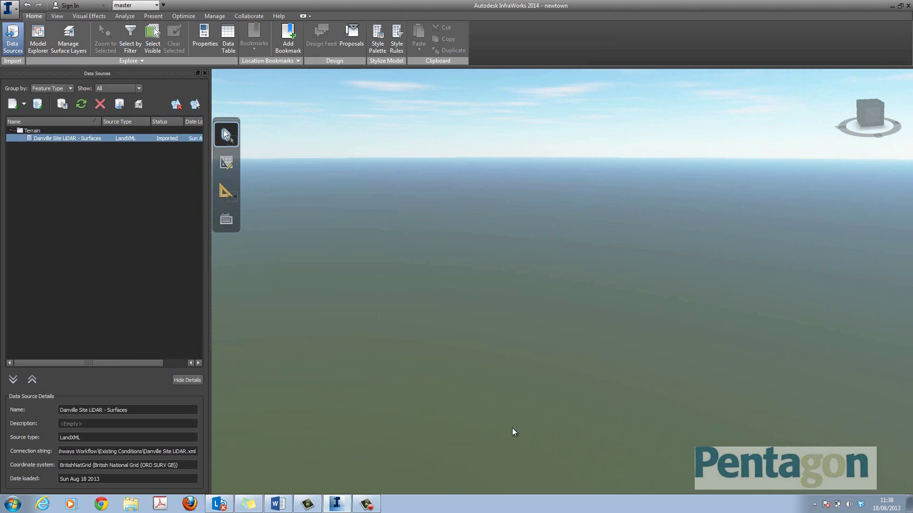
scroll(565, 421, up, 10)
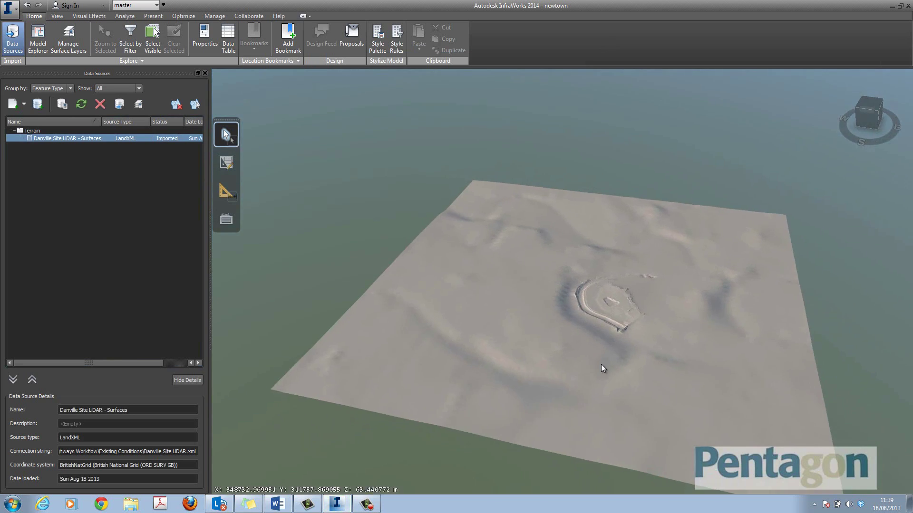
scroll(468, 322, up, 10)
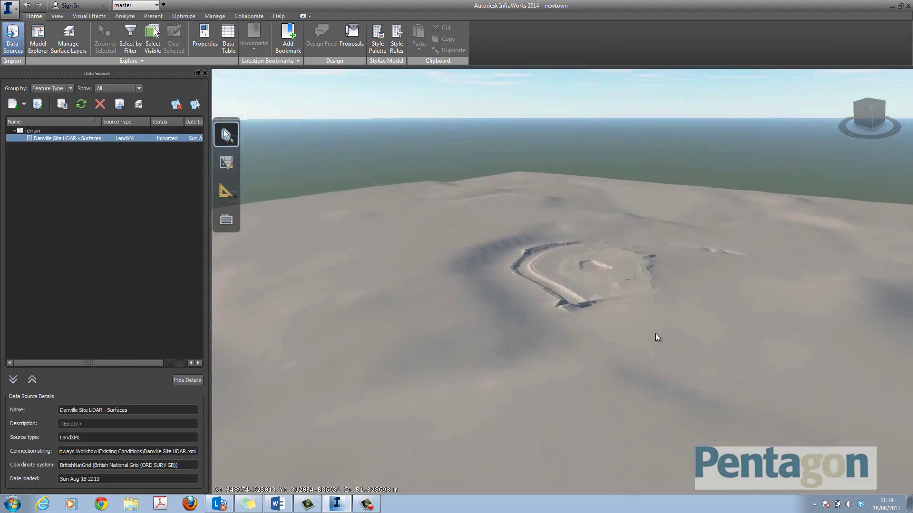
scroll(552, 379, down, 10)
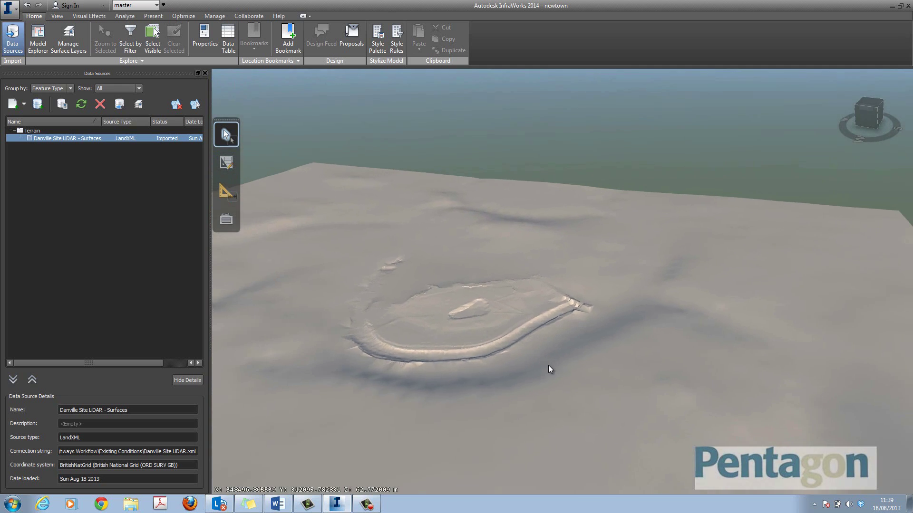
scroll(489, 380, up, 5)
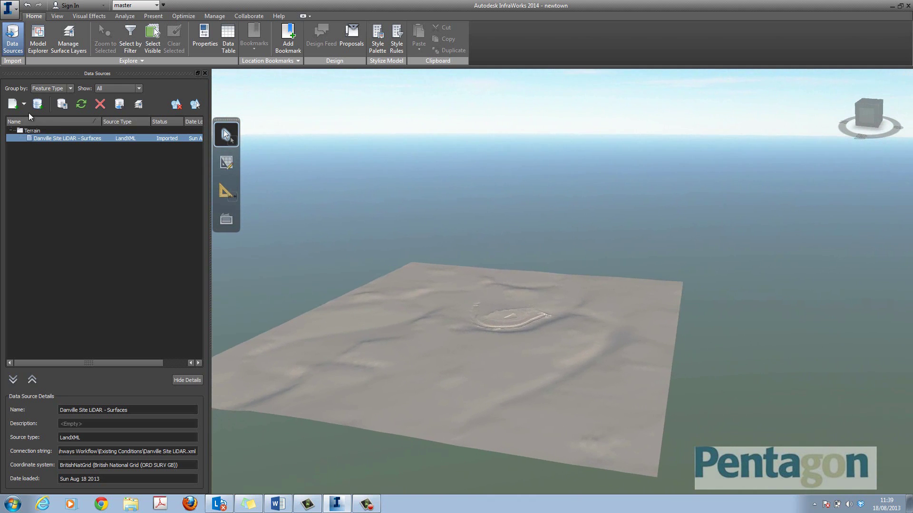
Step: Add DanvilleSite.jpg as a raster data source
click(23, 105)
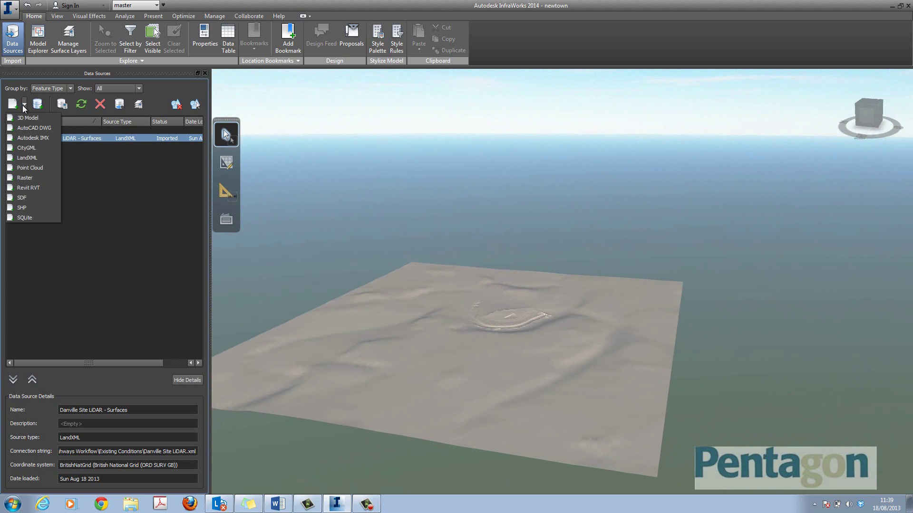
click(27, 178)
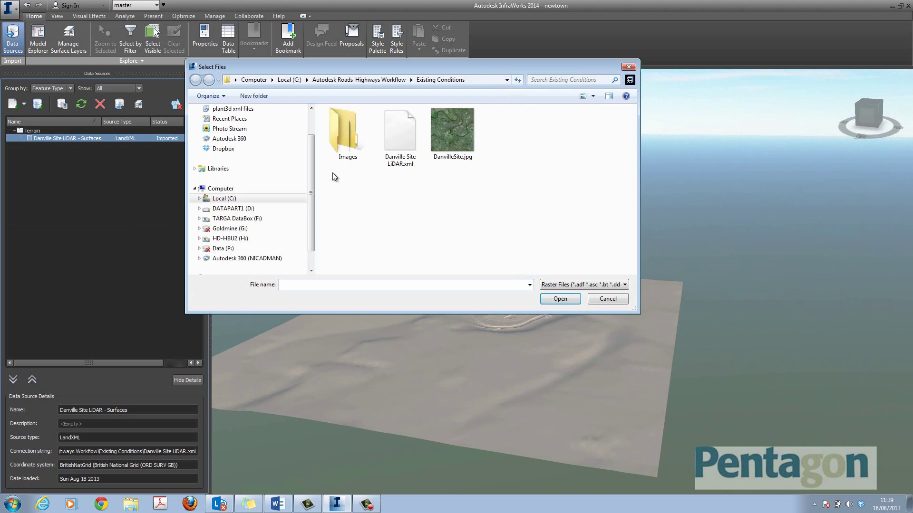
double_click(454, 124)
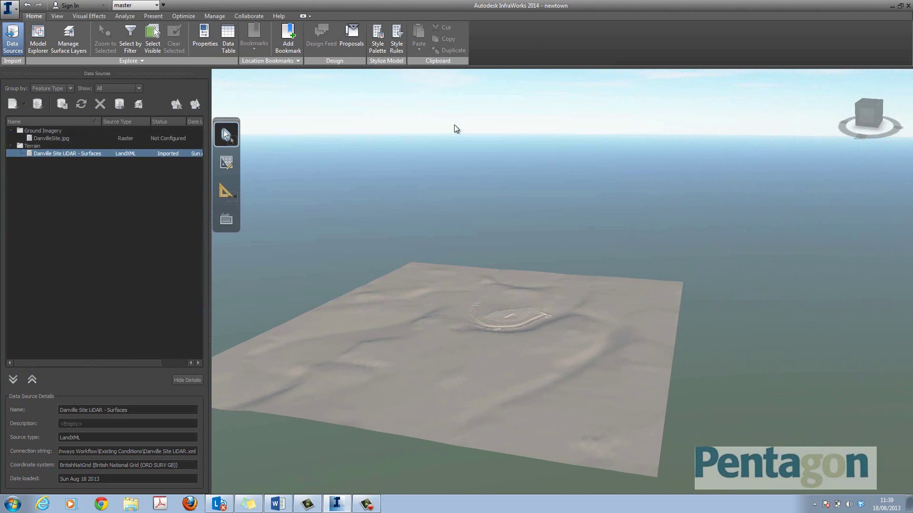
Step: Set the DanvilleSite.jpg coordinate system to BritishNatGrid and import it over the terrain
double_click(170, 138)
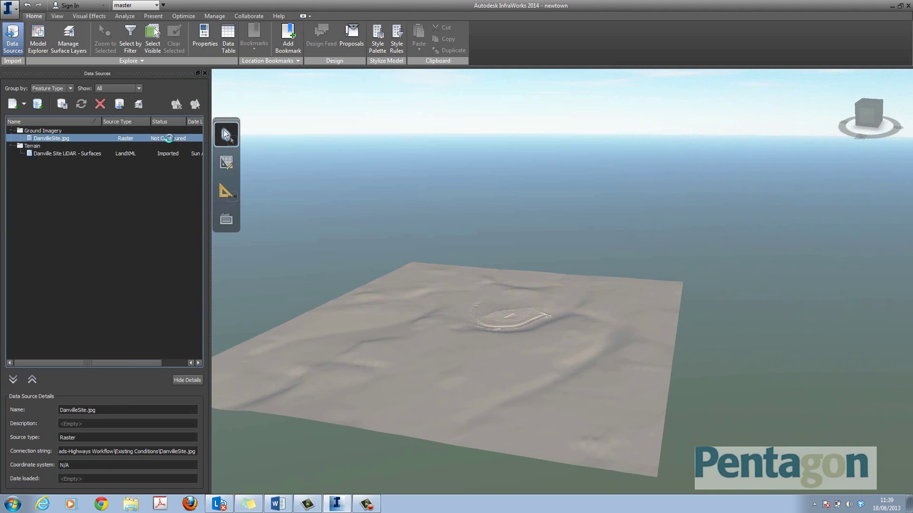
click(595, 117)
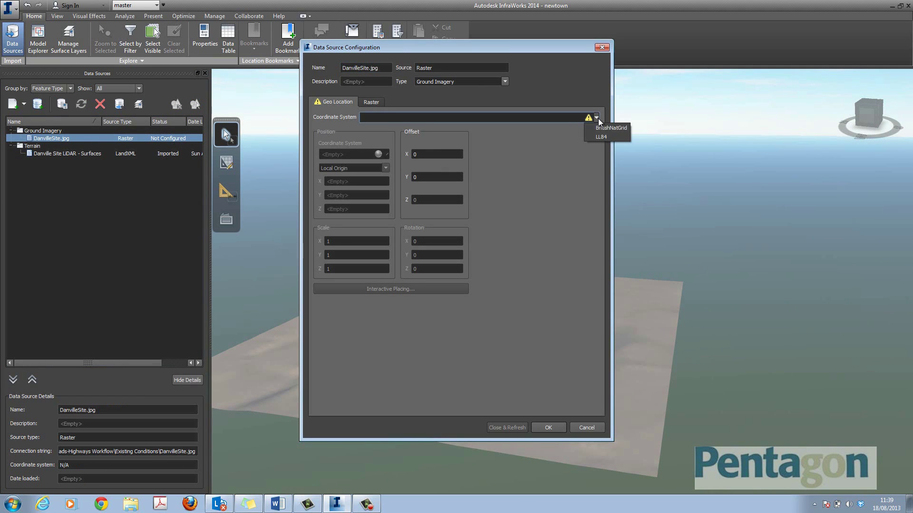
click(605, 128)
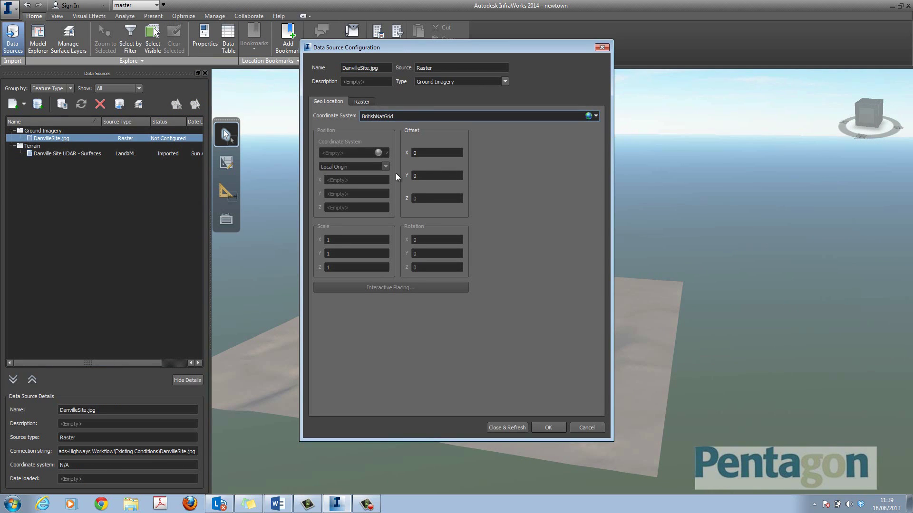
click(360, 102)
click(331, 103)
click(504, 427)
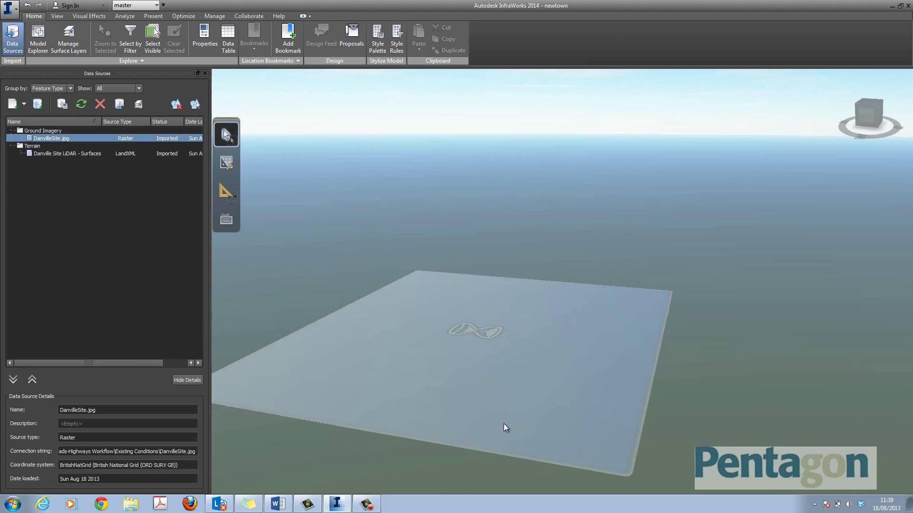
scroll(462, 411, down, 3)
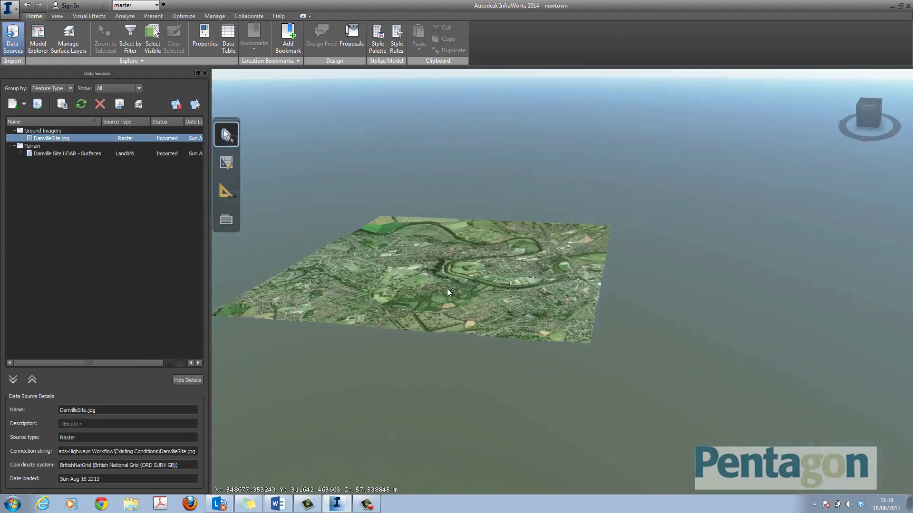
scroll(541, 274, up, 5)
scroll(541, 274, up, 6)
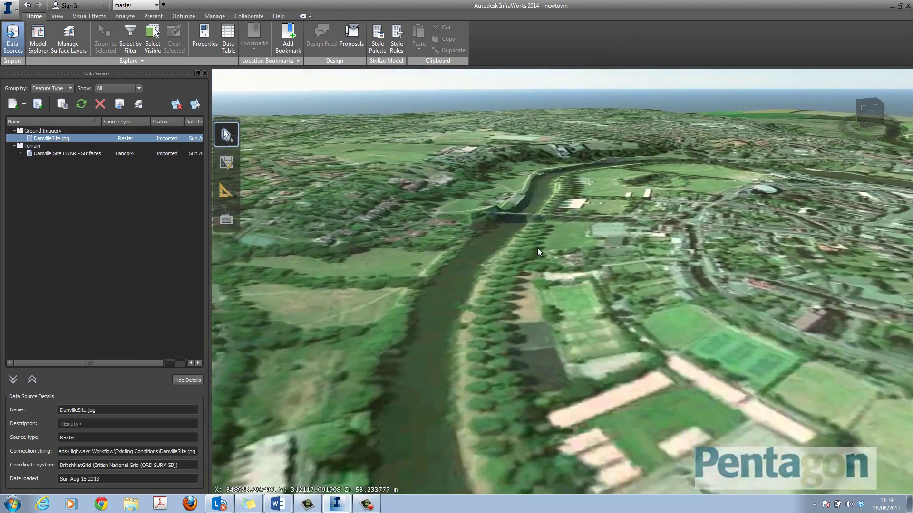
shift+middle_drag(538, 248, 579, 382)
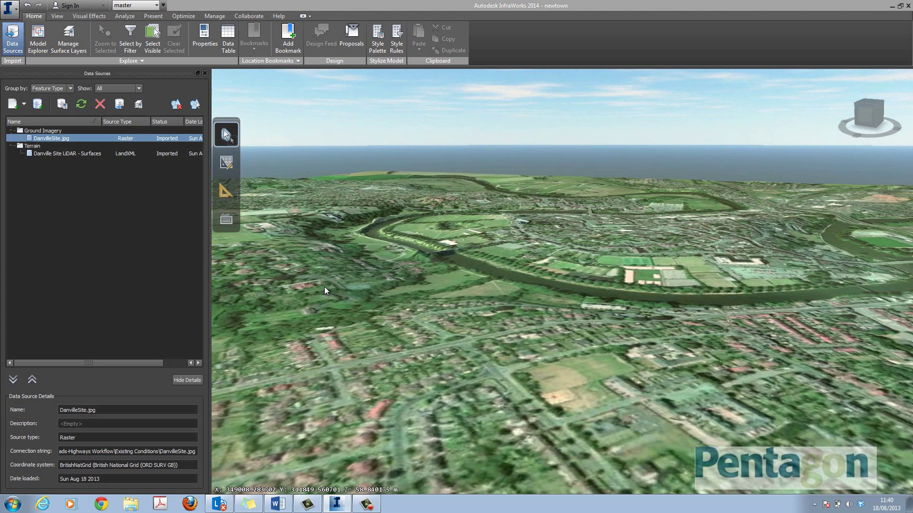
Step: Select Danville_Buildings, Danville_Water and Underground Utilities .sdf files to add as SDF sources
click(24, 104)
click(28, 196)
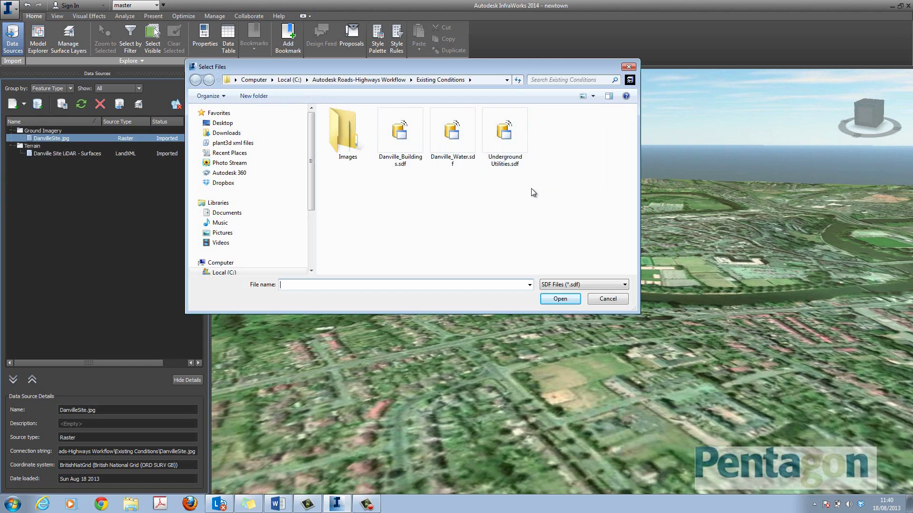
drag(532, 189, 377, 107)
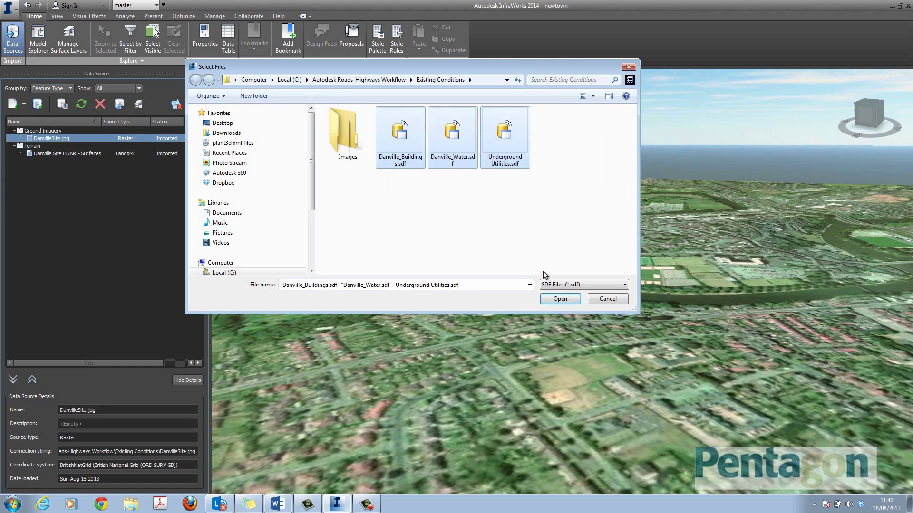
Step: Add the three SDF sources and set Danville_Buildings' type to Buildings
click(560, 298)
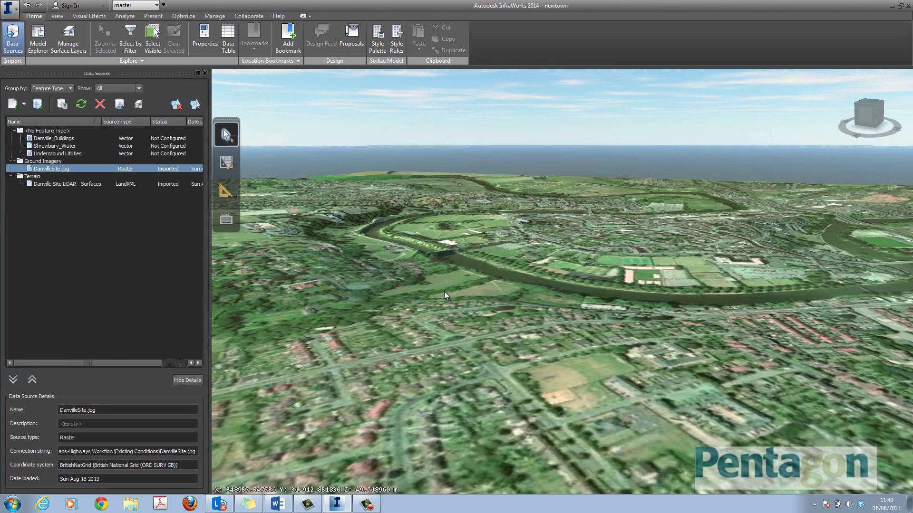
drag(444, 292, 327, 271)
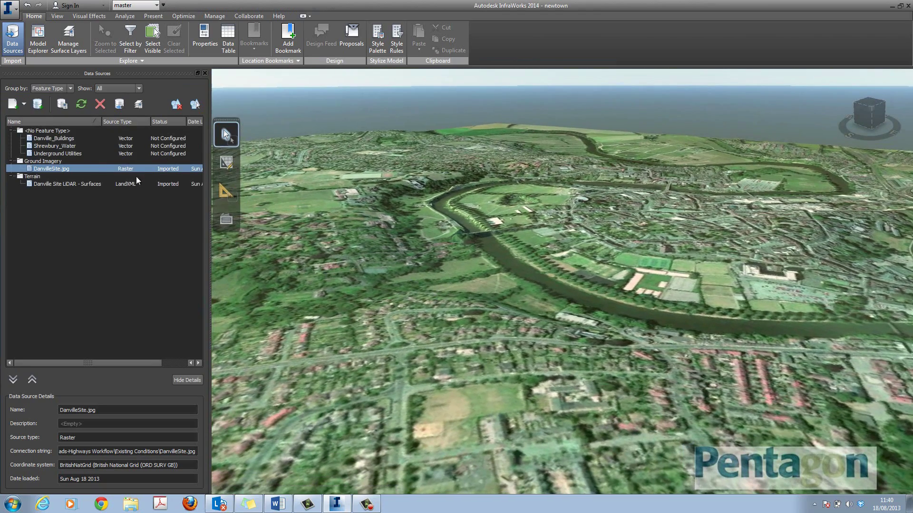
click(61, 139)
double_click(60, 139)
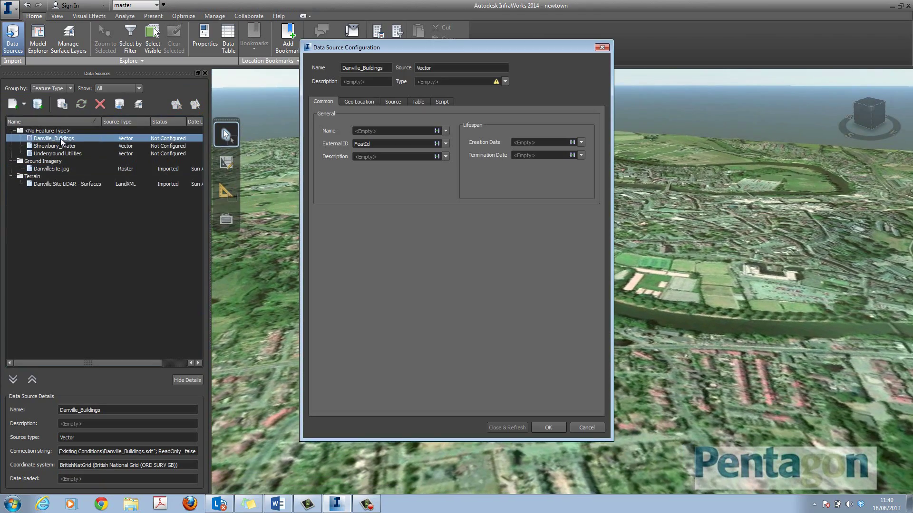
click(506, 81)
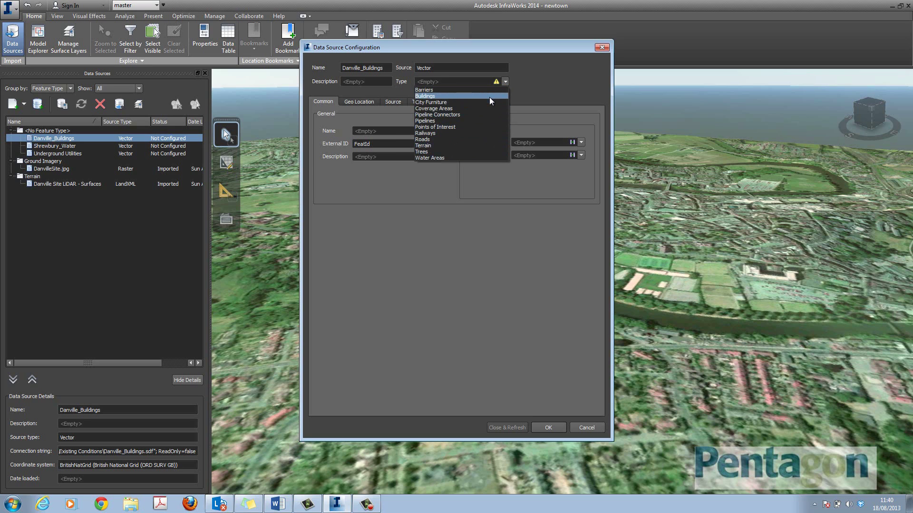
click(489, 97)
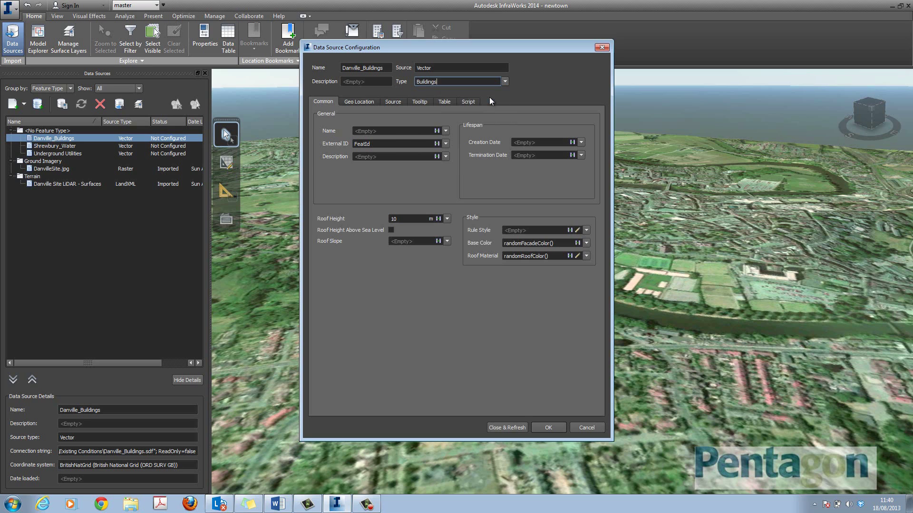
Step: Replace the fixed roof height 10 with Stories * 3.1 and import the buildings
click(438, 219)
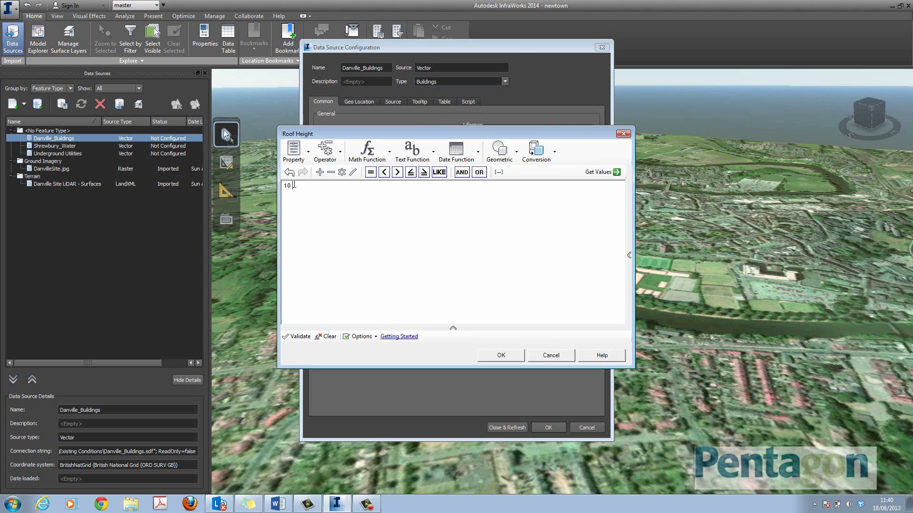
double_click(289, 185)
key(Delete)
click(308, 153)
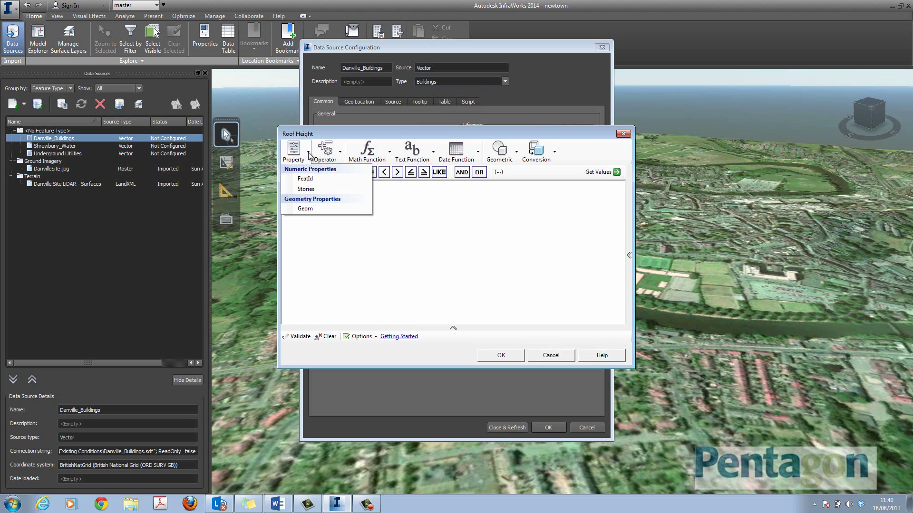
click(310, 190)
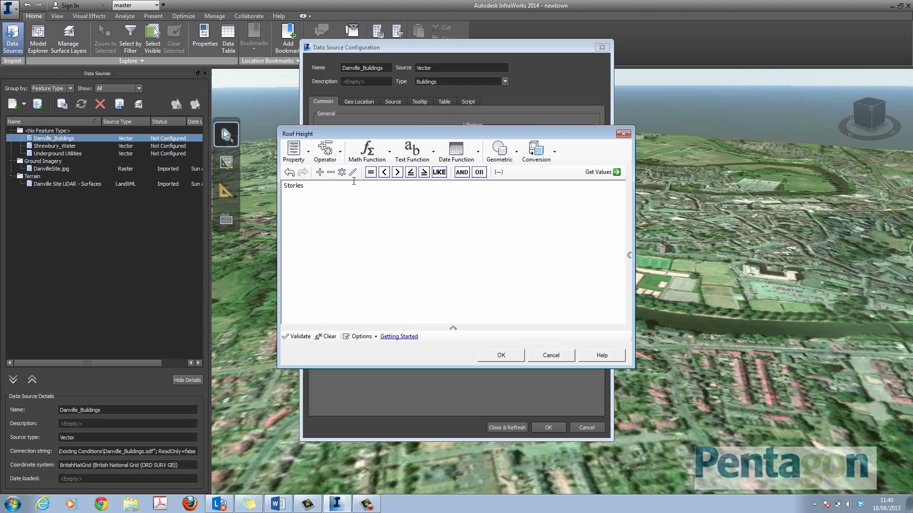
click(341, 172)
text(3.1)
click(508, 356)
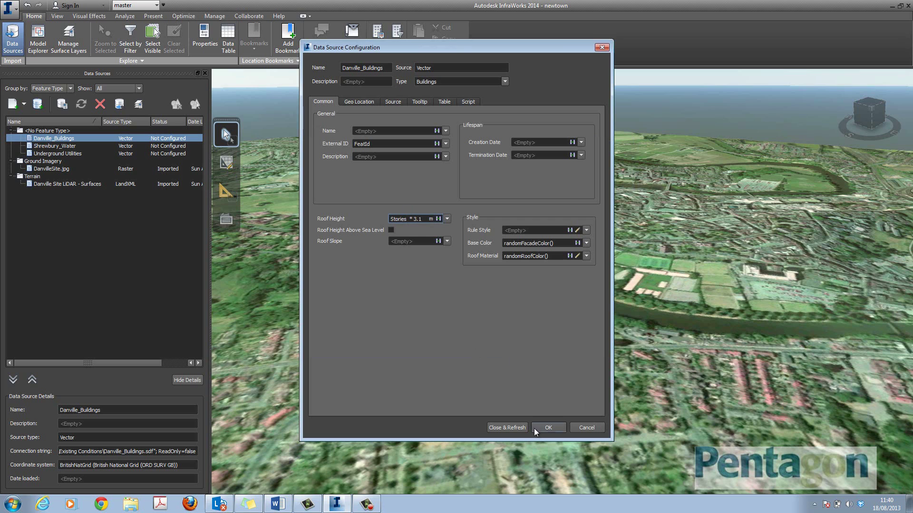
click(507, 429)
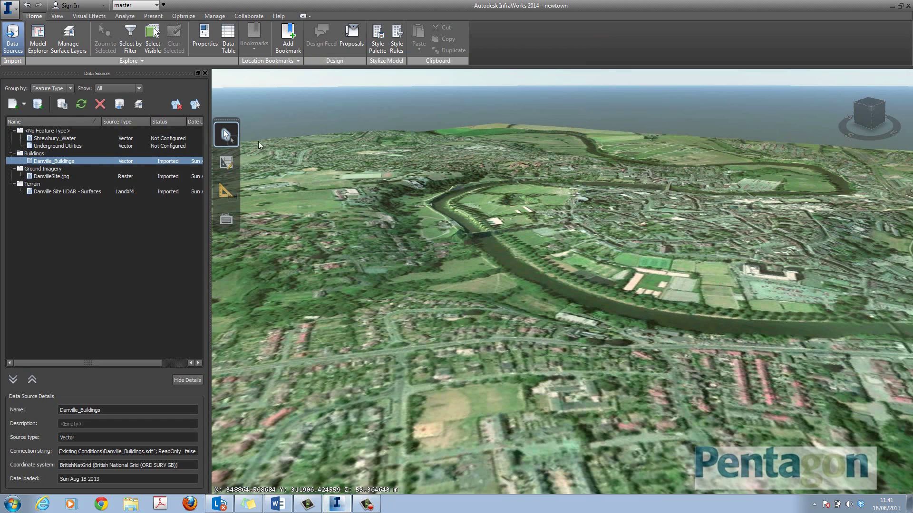
double_click(64, 162)
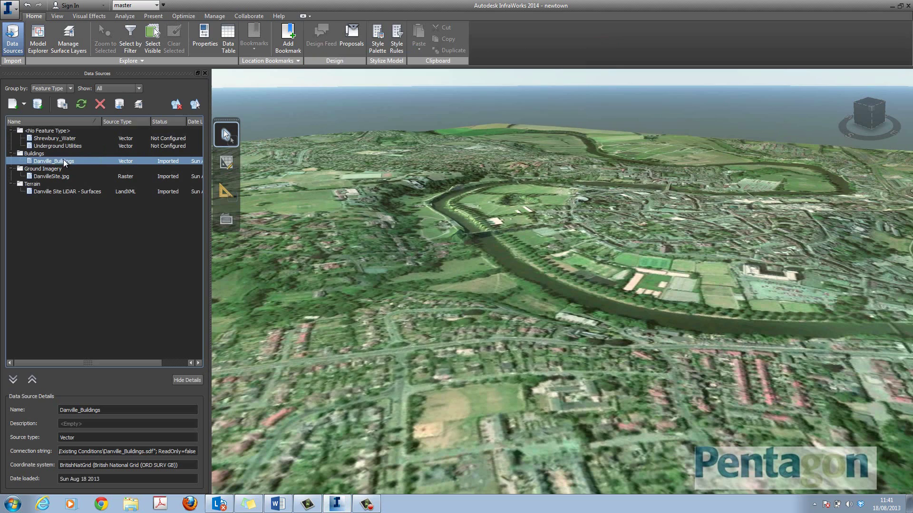
click(356, 103)
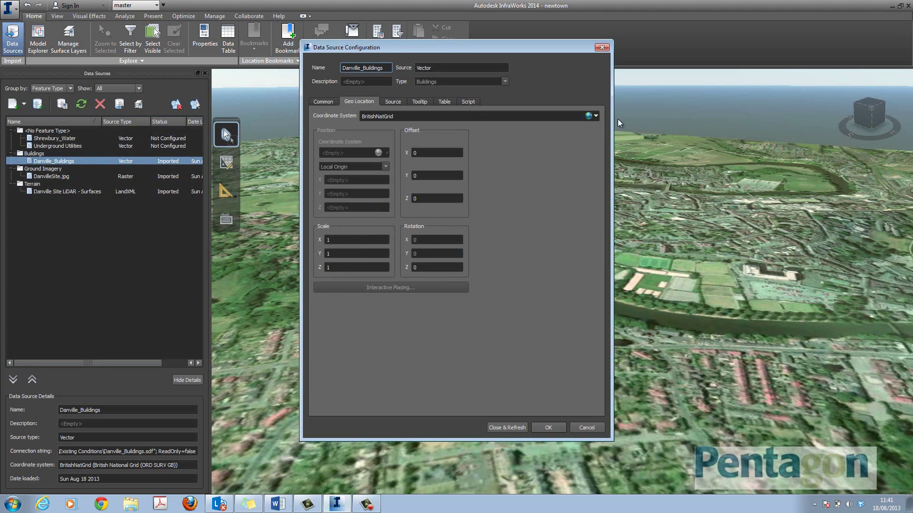
click(327, 104)
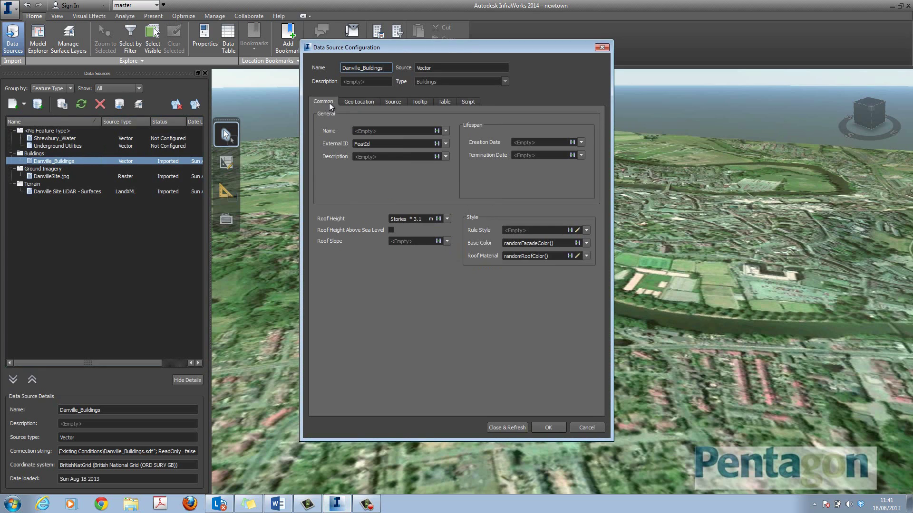
click(358, 102)
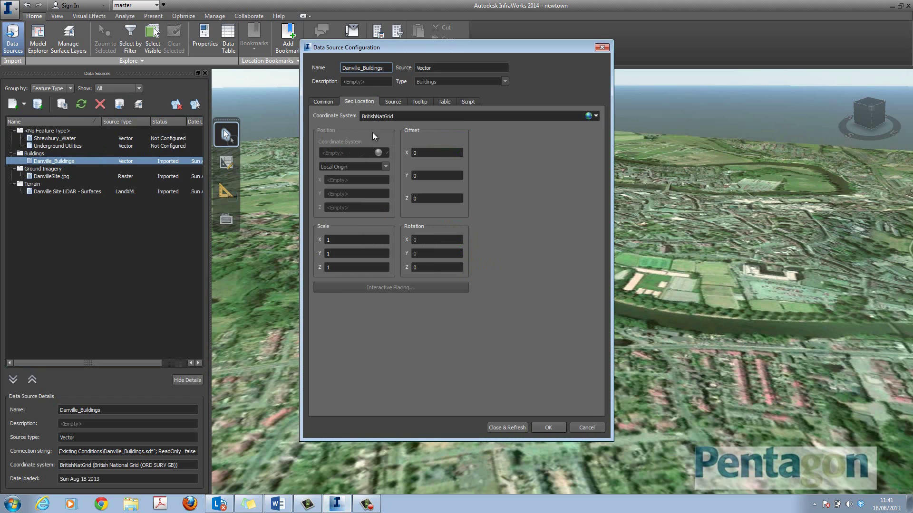
click(387, 101)
click(364, 149)
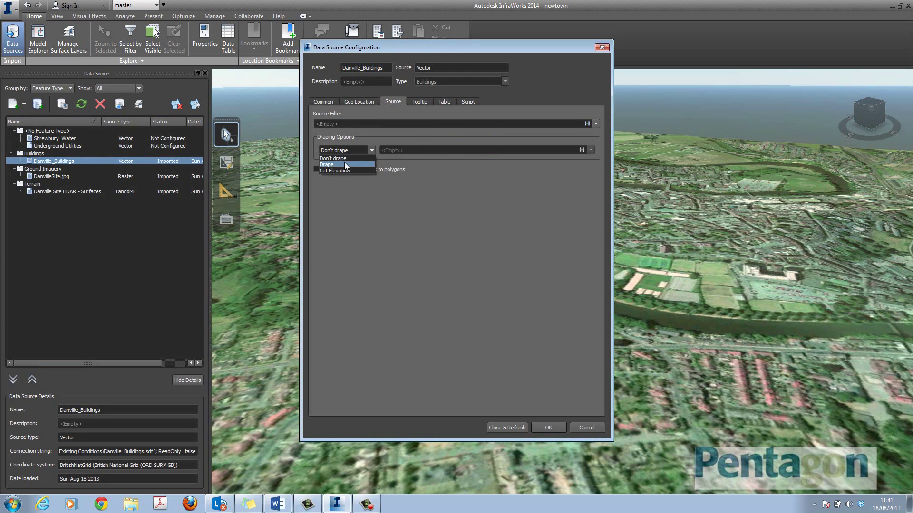
click(511, 427)
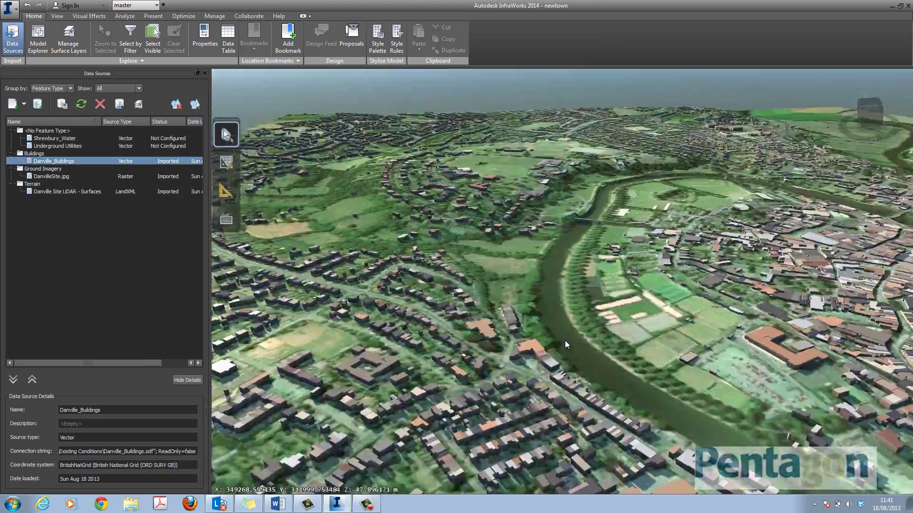
Step: Tilt the camera to a low oblique view across the town toward the horizon
middle_drag(565, 340, 539, 384)
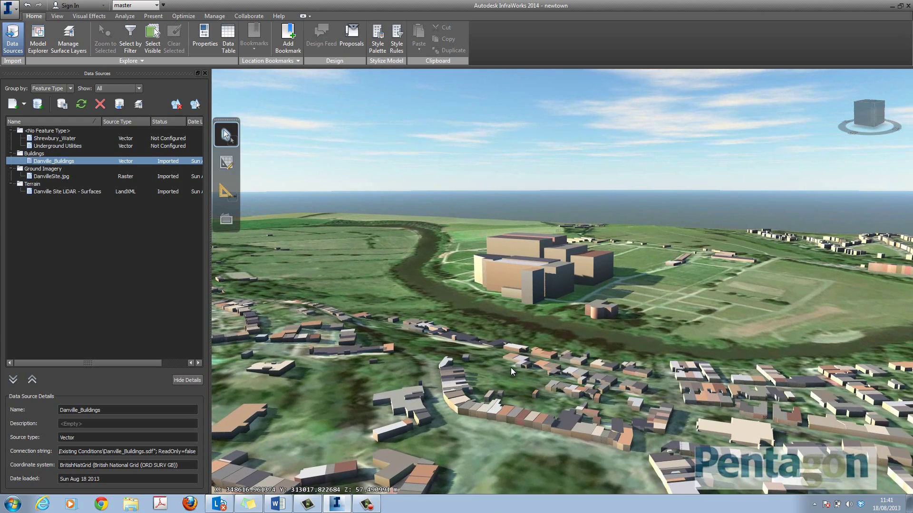
Step: Set Shrewbury_Water's coordinate system to BritishNatGrid
click(42, 141)
double_click(42, 141)
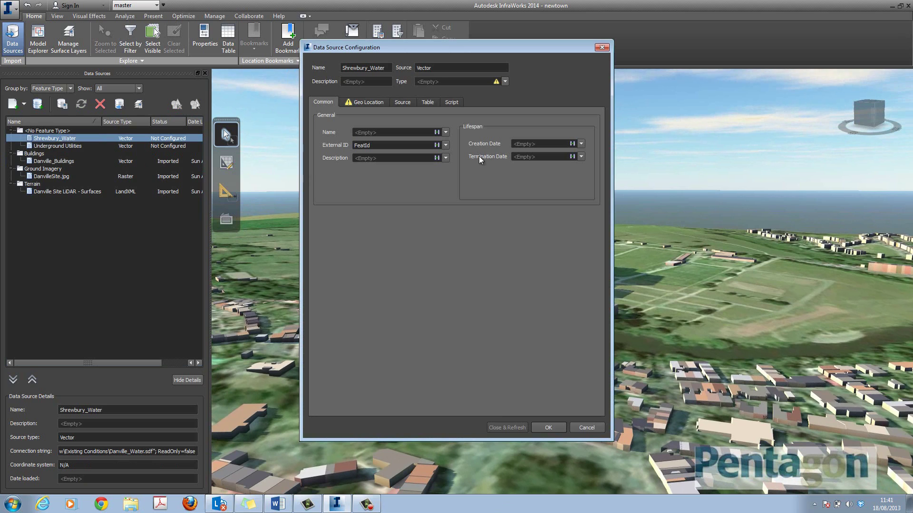
click(364, 103)
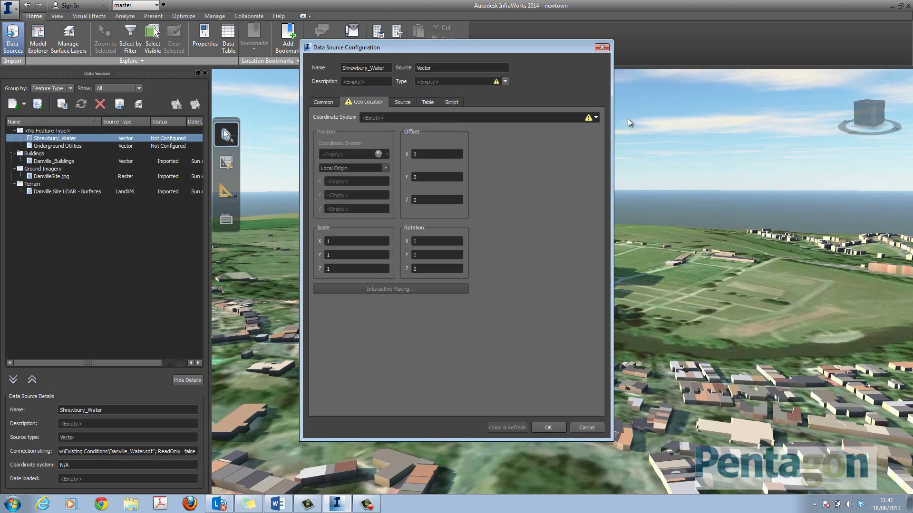
click(597, 118)
click(604, 129)
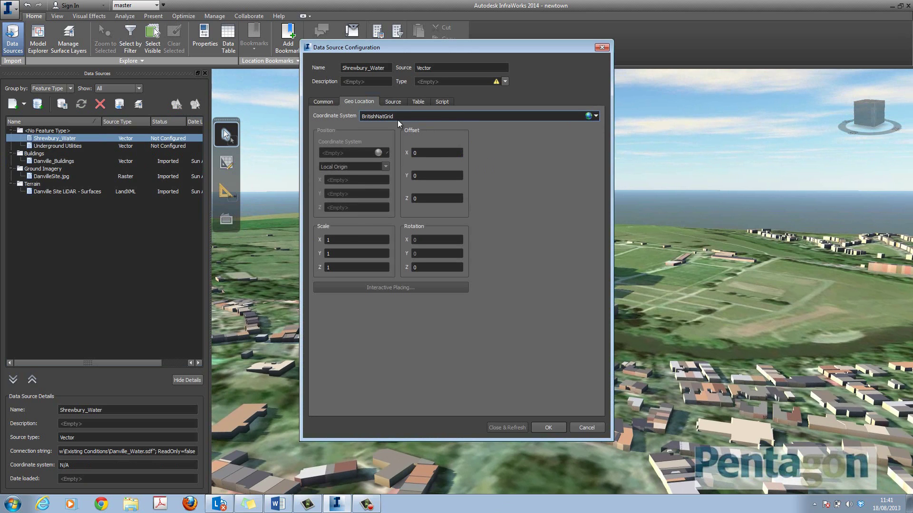
Step: Make Shrewbury_Water a draped Water Areas source and import it
click(386, 103)
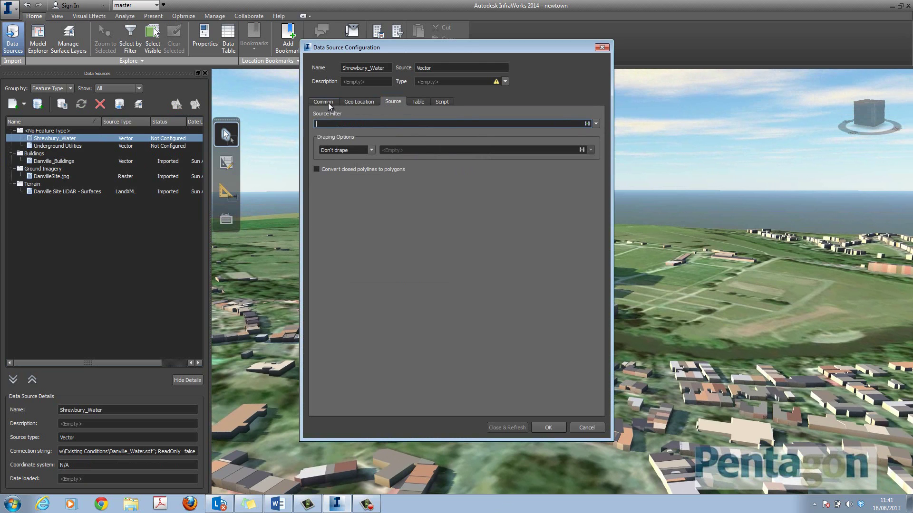
click(505, 82)
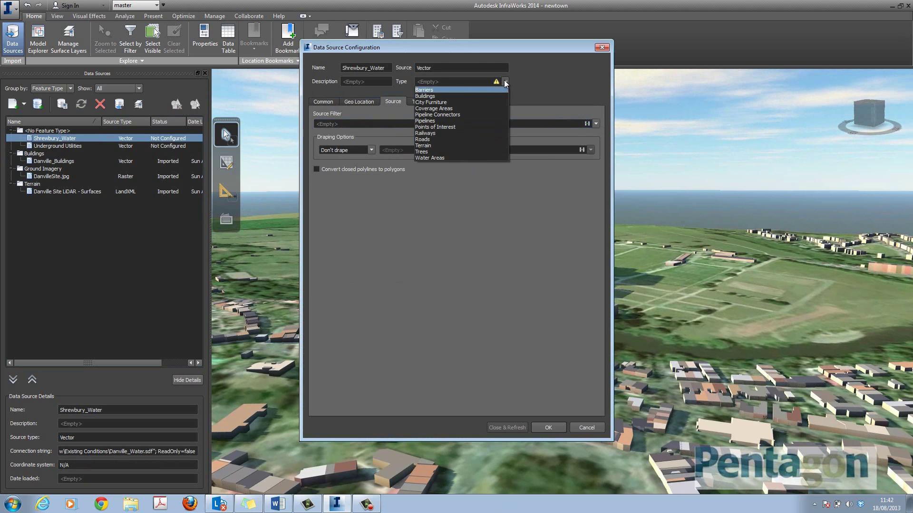
click(435, 155)
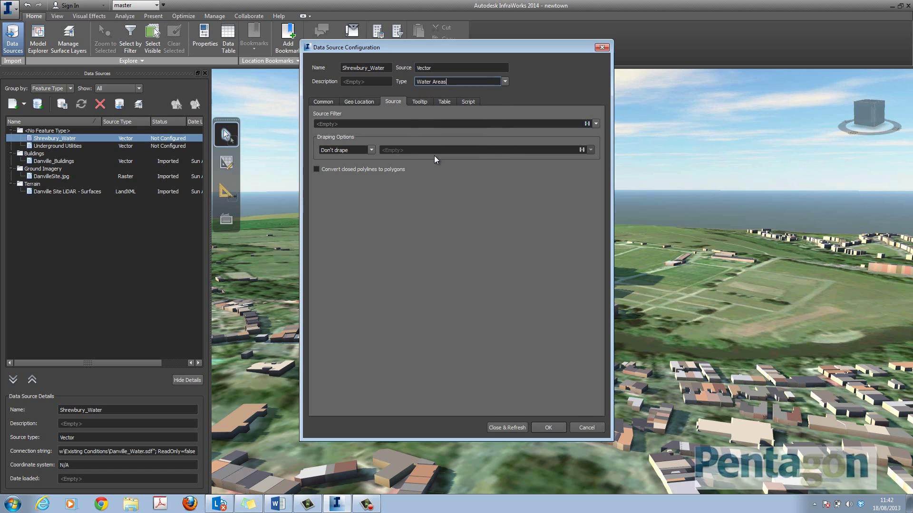
click(372, 151)
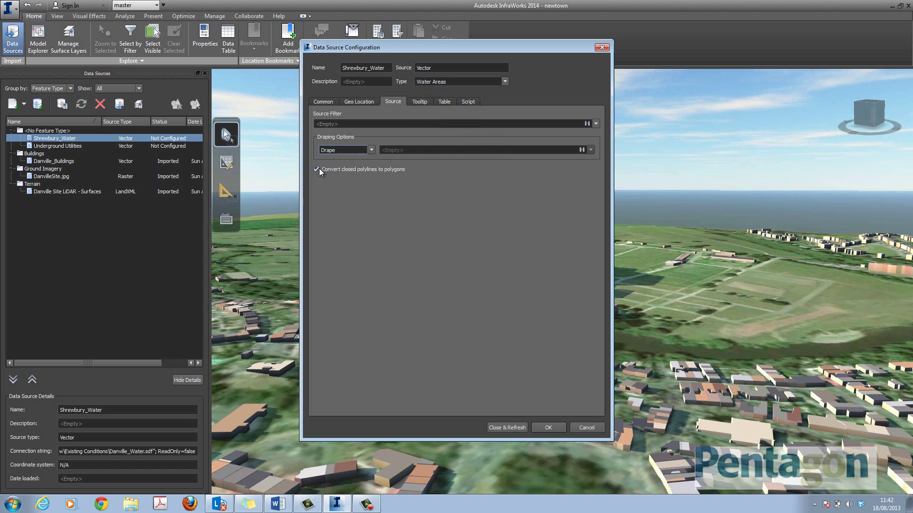
click(501, 429)
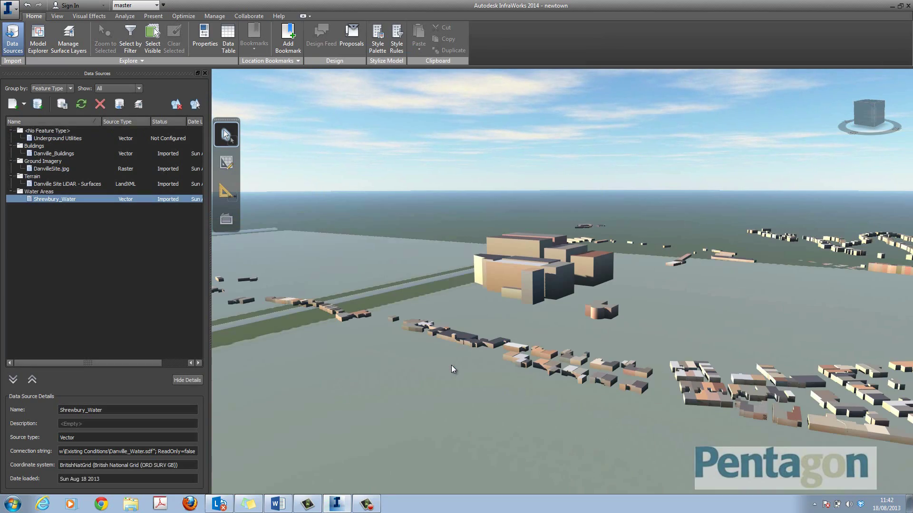
drag(446, 364, 549, 326)
Step: Give Underground Utilities BritishNatGrid coordinates and the Pipelines type, then import it
double_click(64, 139)
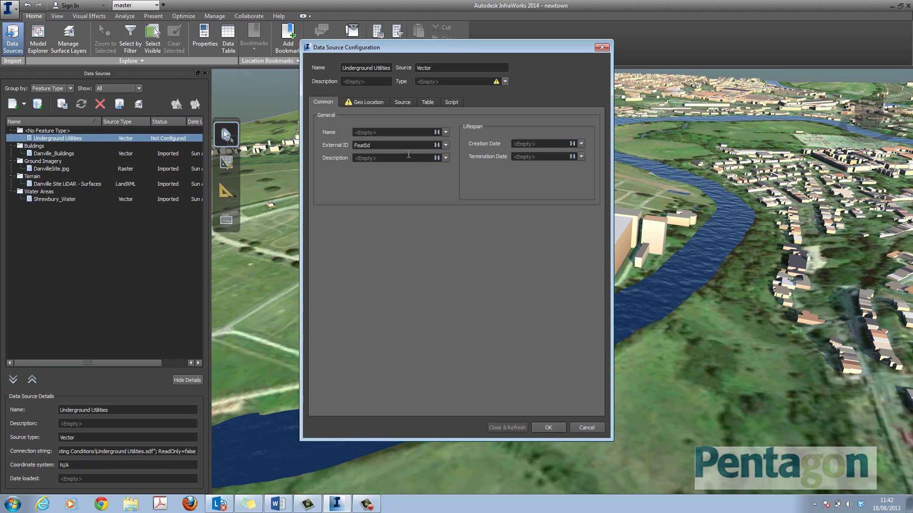
click(368, 101)
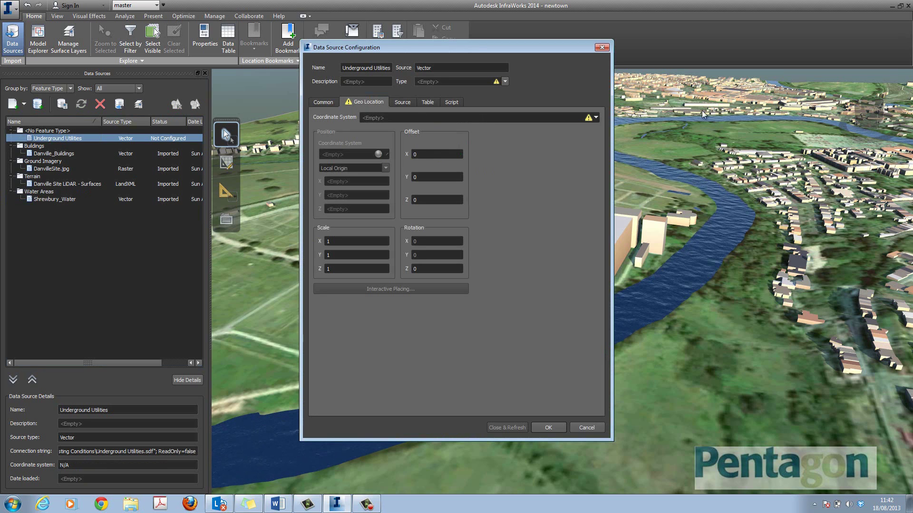
click(588, 118)
text(BritishNatGrid)
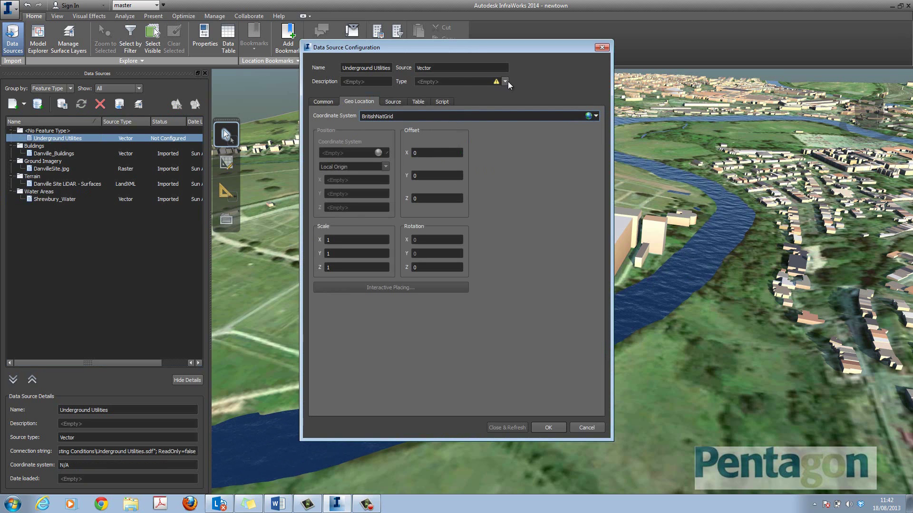
click(506, 81)
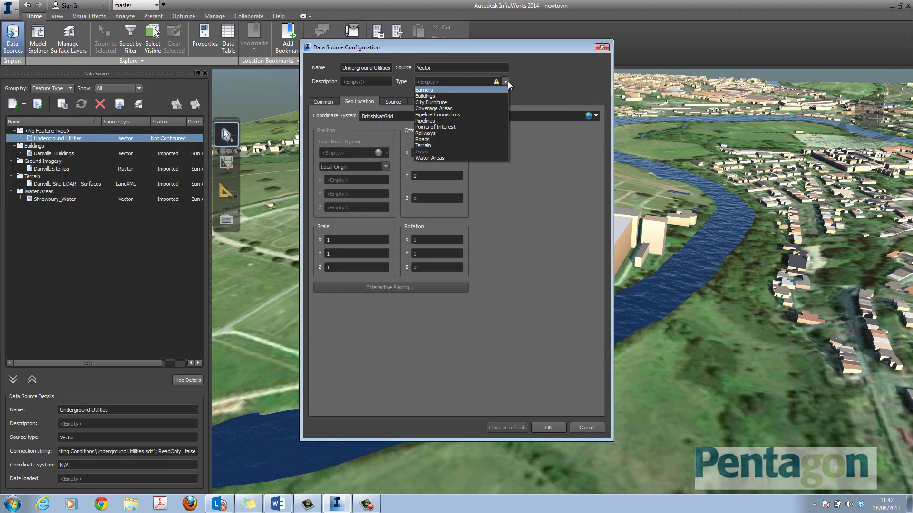
click(448, 120)
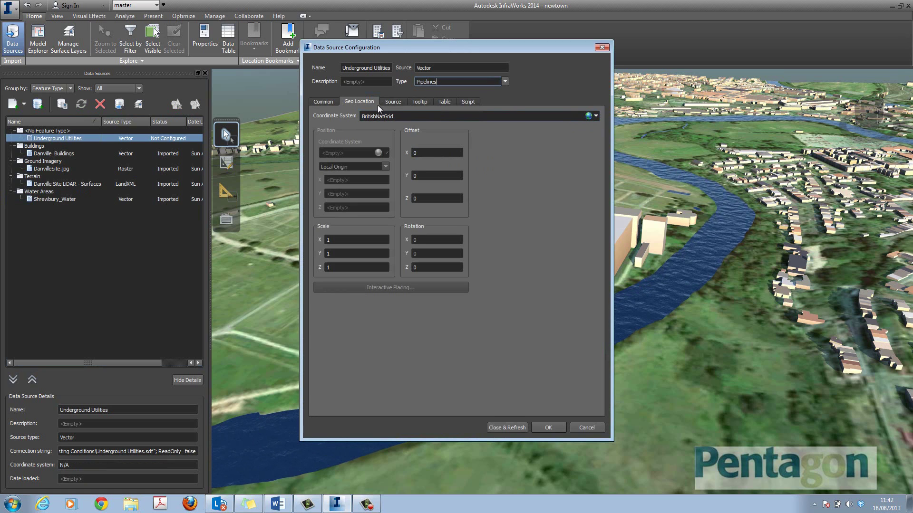
click(327, 104)
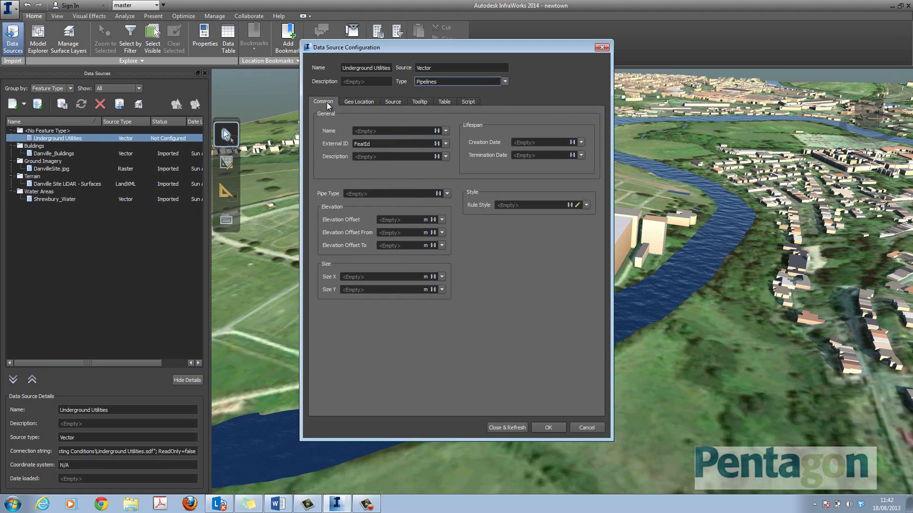
click(500, 426)
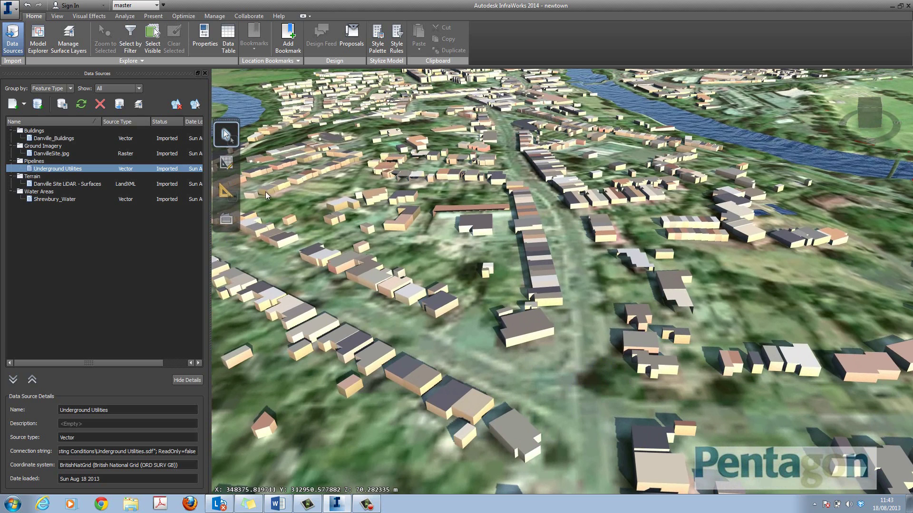
Step: Add Existing Road Centrelines.sqlite as a new SQLite data source
click(24, 108)
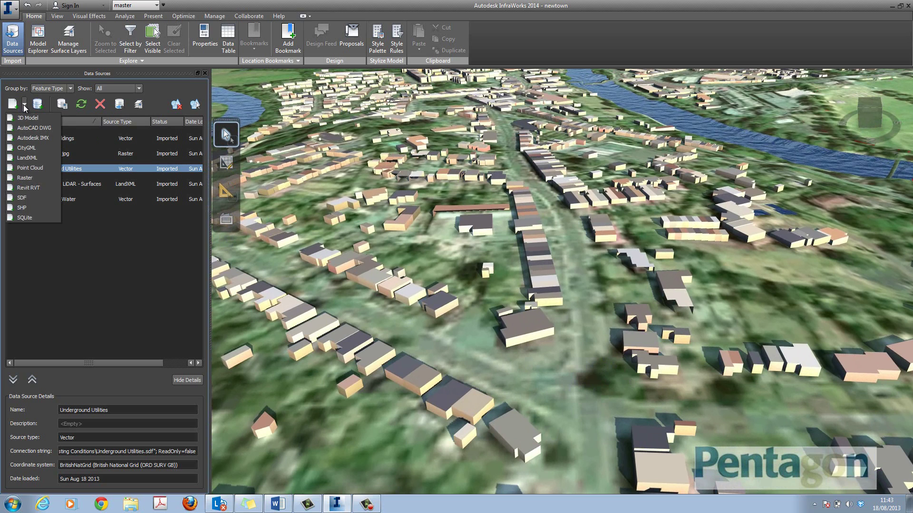
click(38, 214)
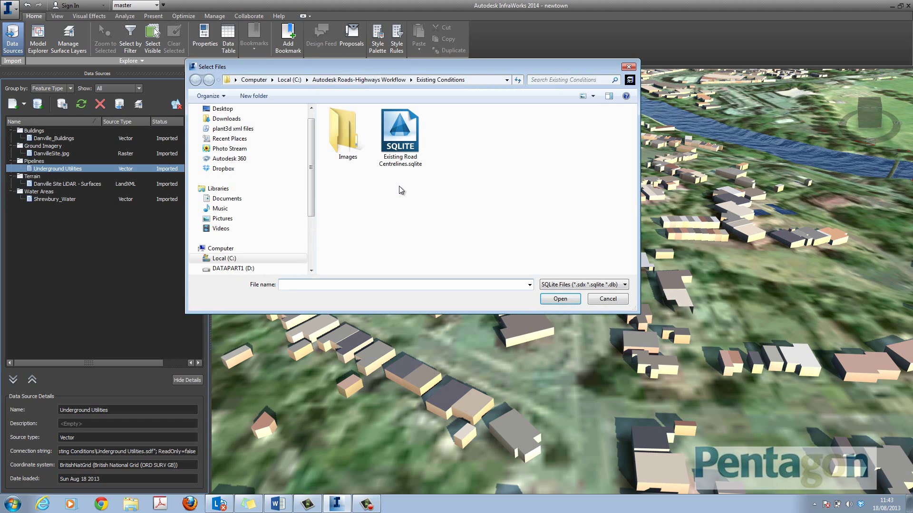
double_click(399, 137)
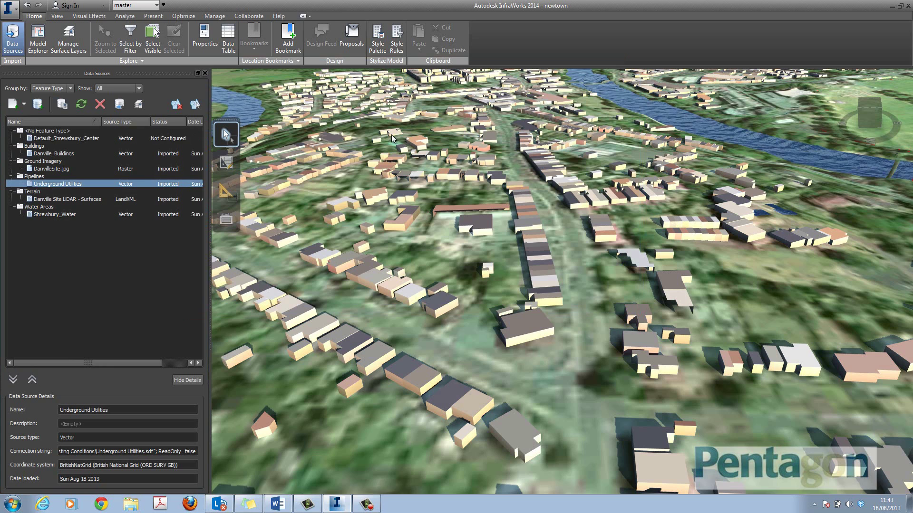
Step: Make Default_Shrewsbury_Center a draped Roads source and import it
click(76, 138)
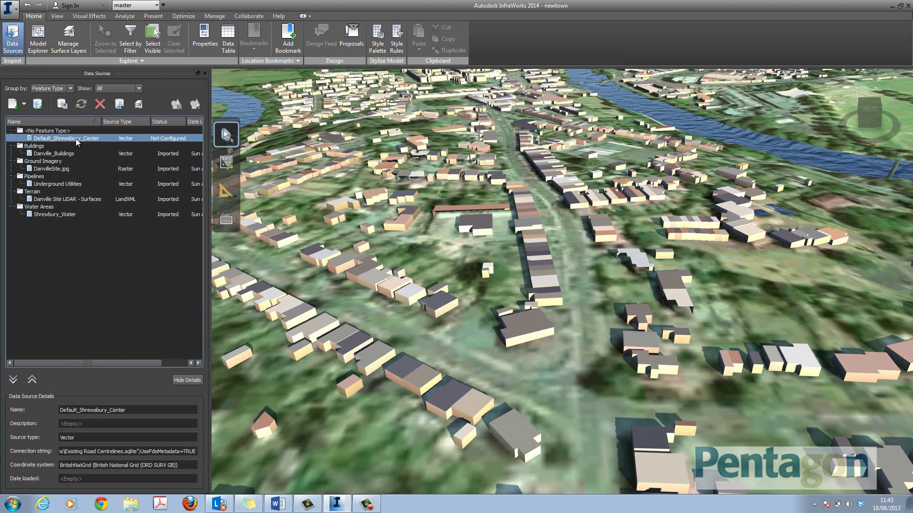
double_click(73, 139)
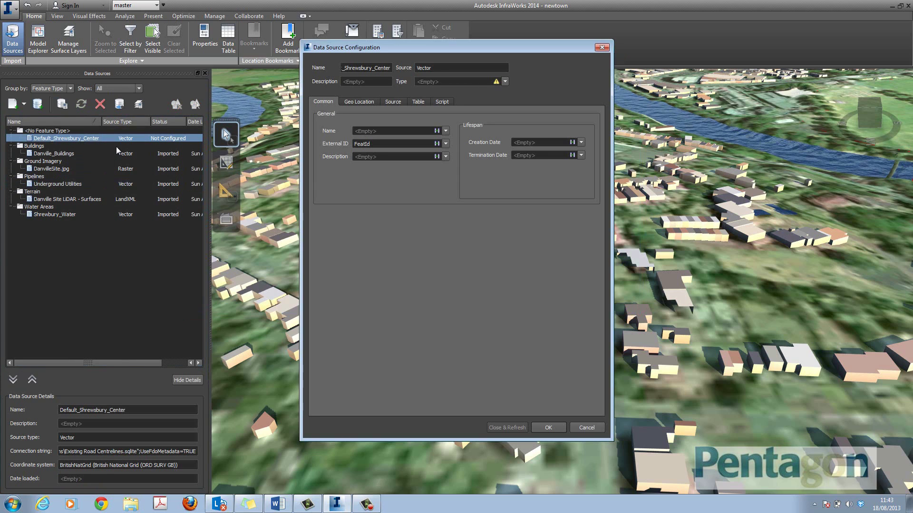
click(505, 82)
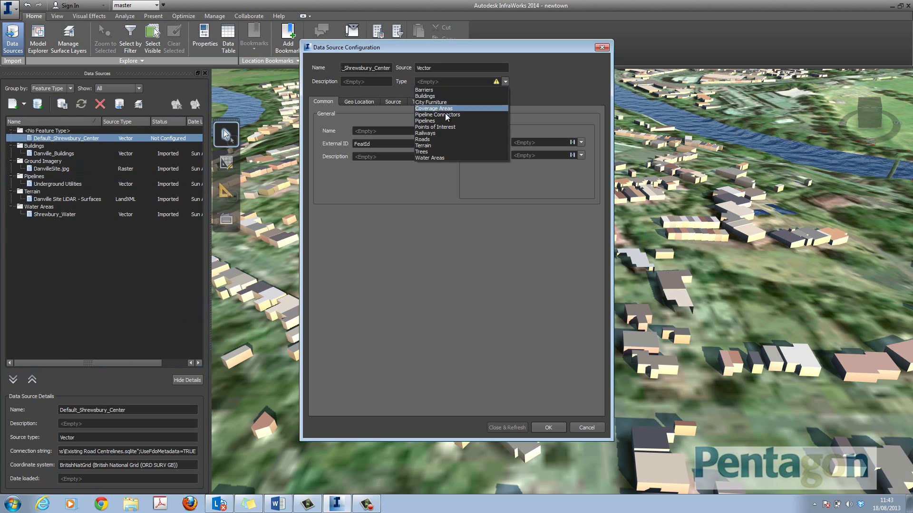
click(433, 139)
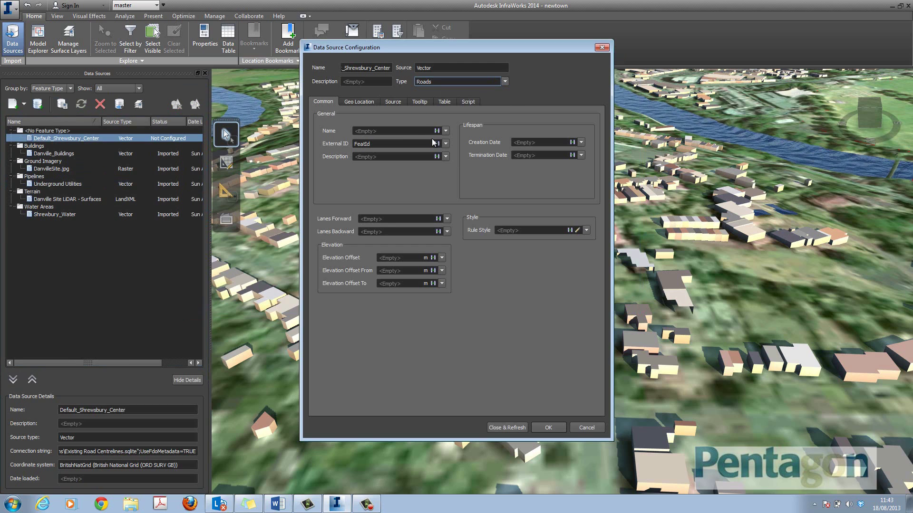
click(357, 103)
click(391, 102)
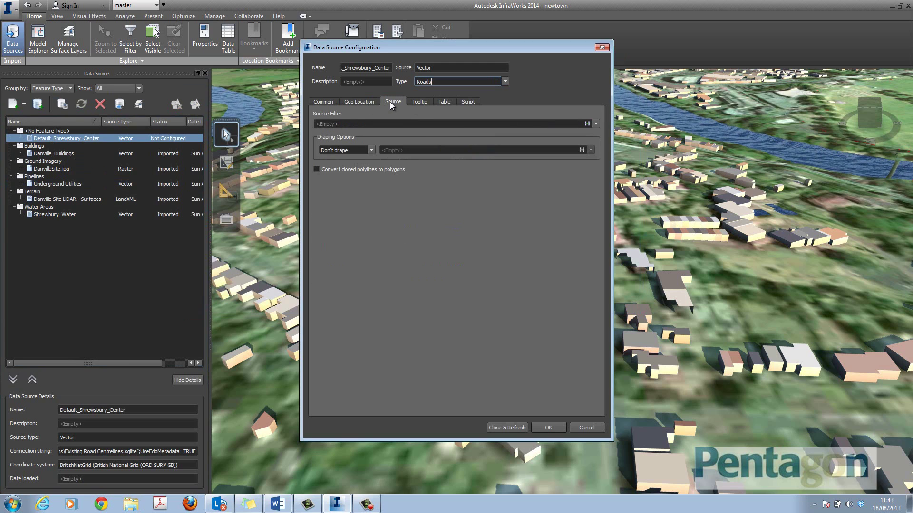
click(370, 150)
click(361, 166)
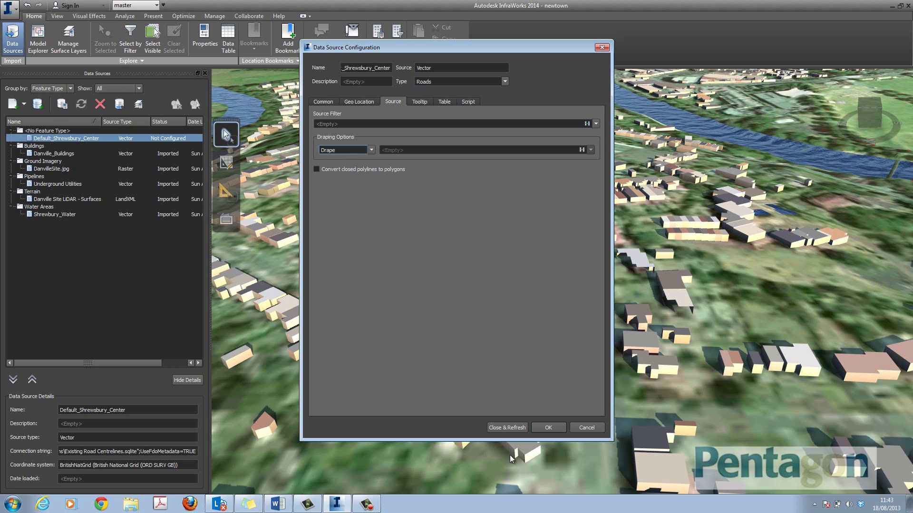
click(507, 428)
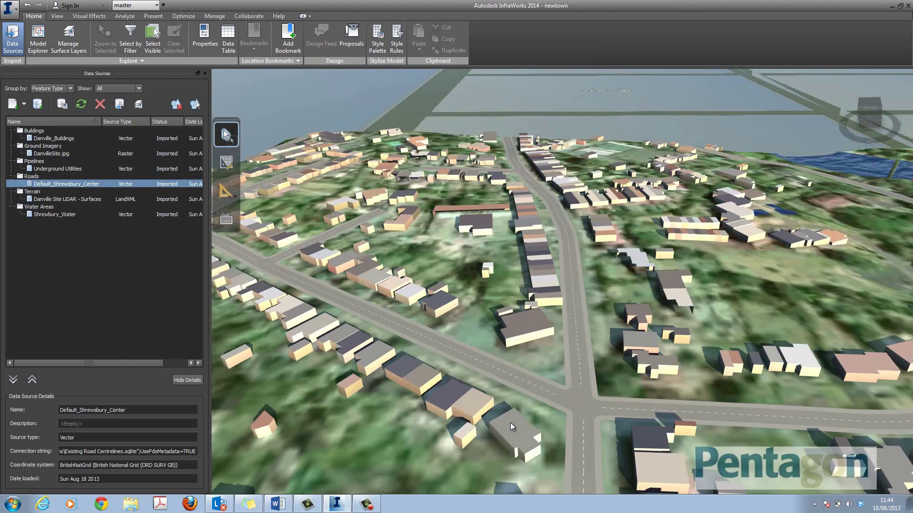
Step: Tilt and orbit the view in toward the town's roundabout
shift+middle_drag(510, 423, 601, 330)
shift+middle_drag(363, 173, 583, 373)
scroll(571, 375, up, 3)
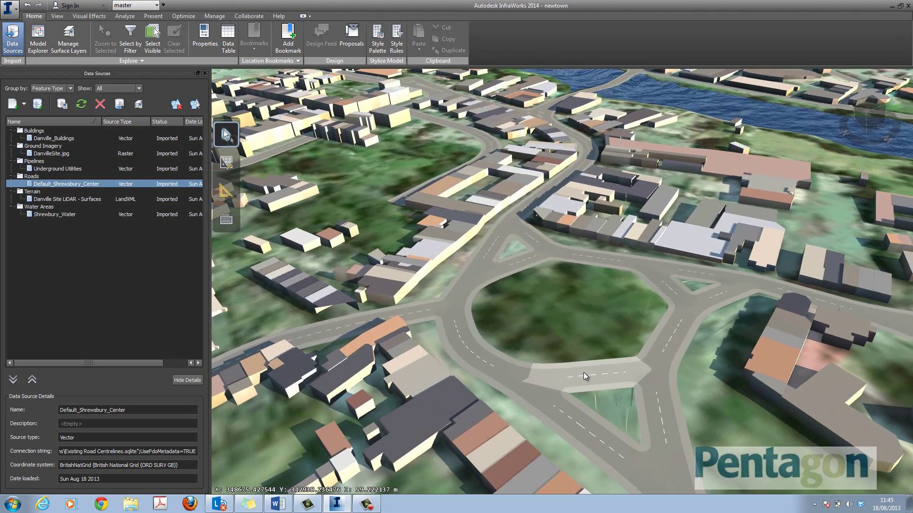
Step: Show the Buildings style rules and add a new building rule
click(397, 45)
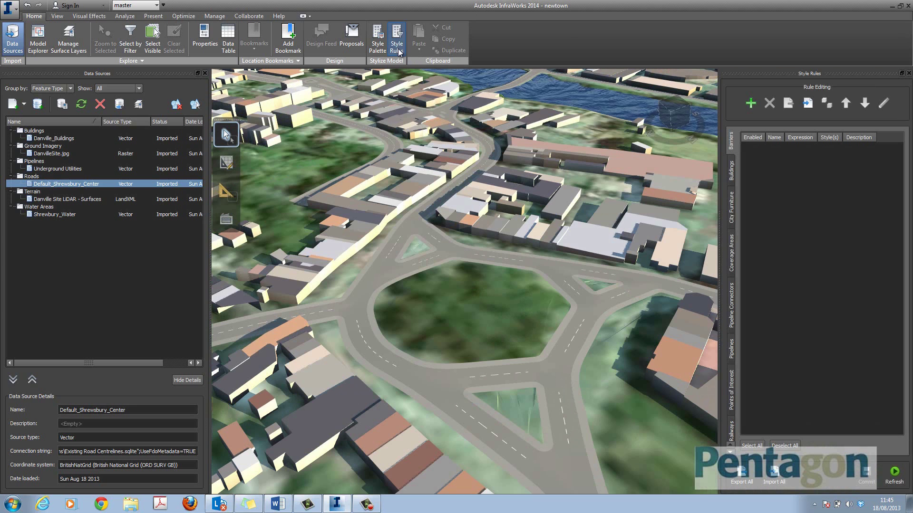
click(732, 172)
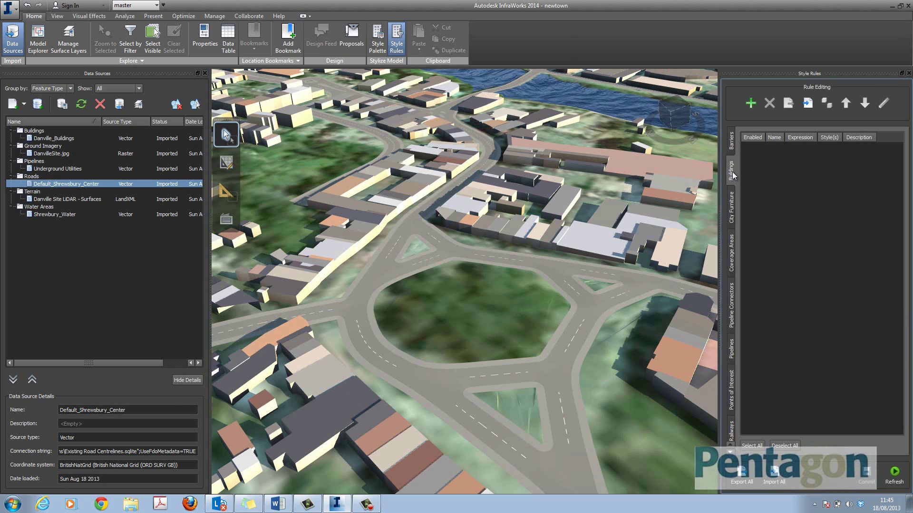
click(751, 104)
Step: Name the new rule Single-Family and set its expression to ROOF_HEIGHT = 3.1
text(Si)
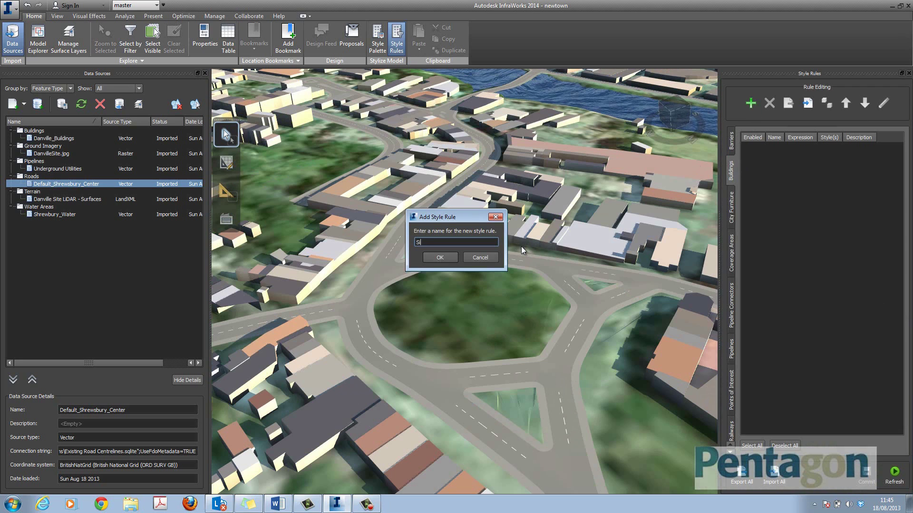
text(ngle-Family)
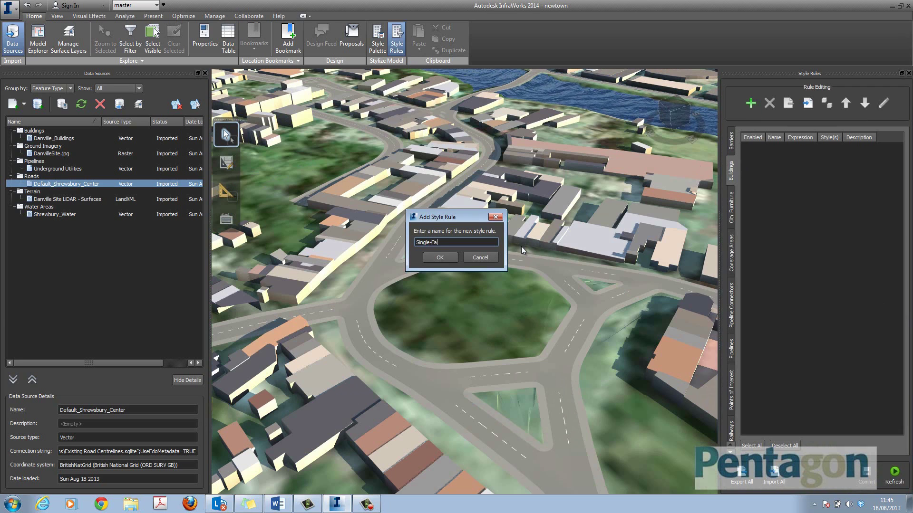
click(441, 258)
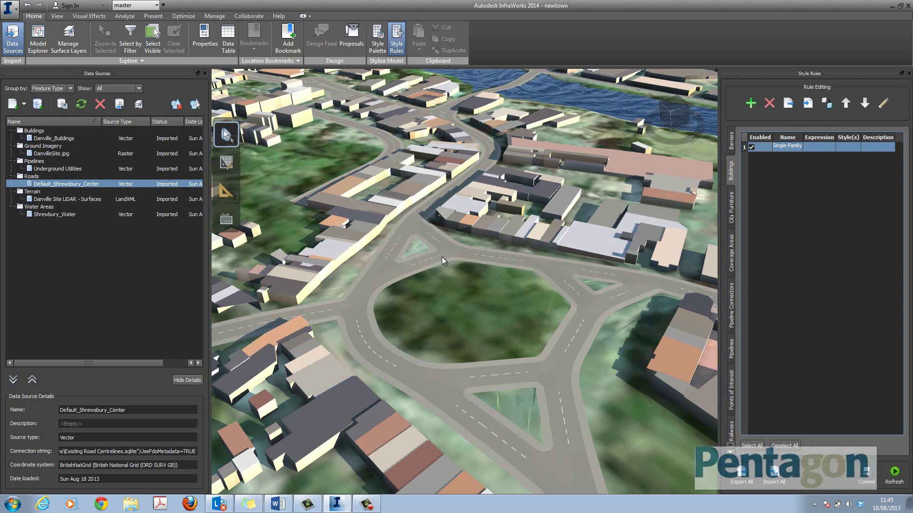
double_click(791, 147)
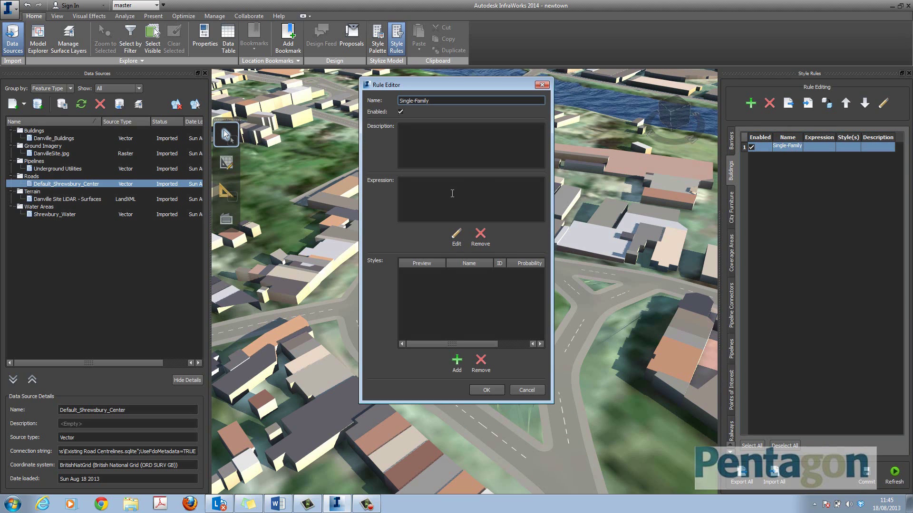
click(458, 234)
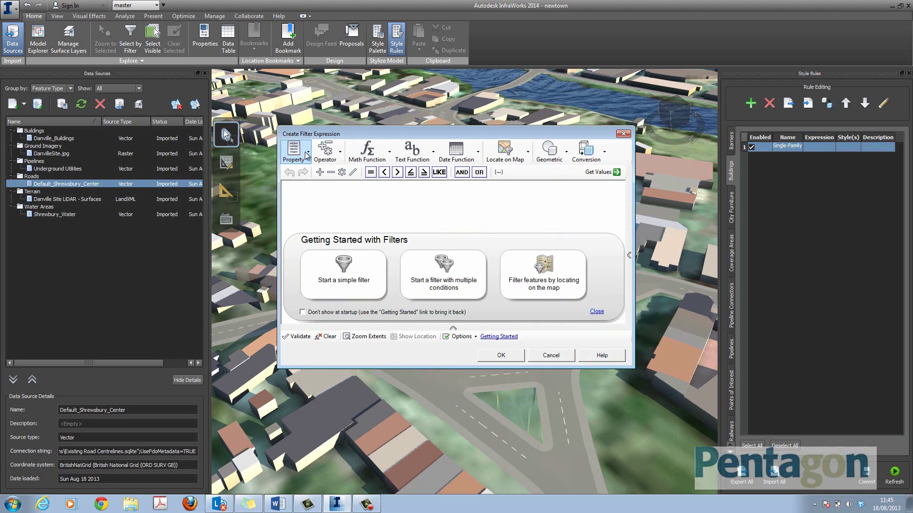
click(310, 153)
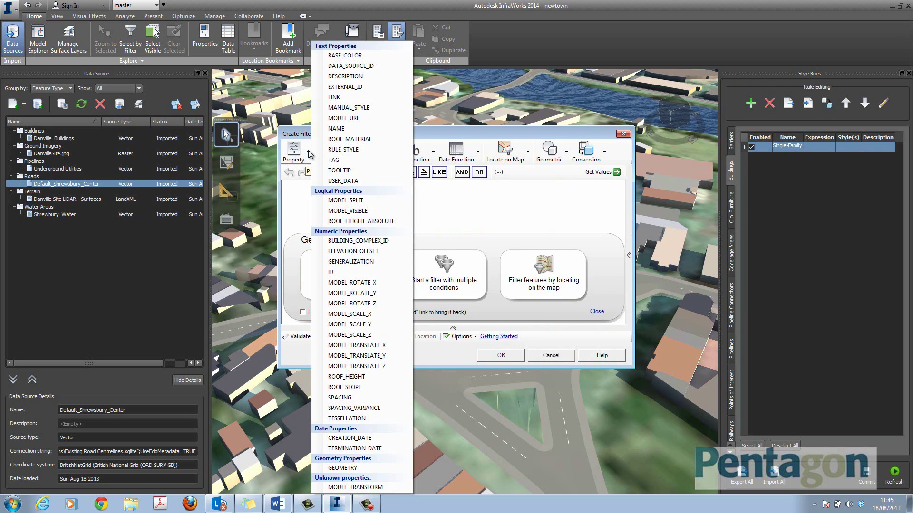
click(363, 378)
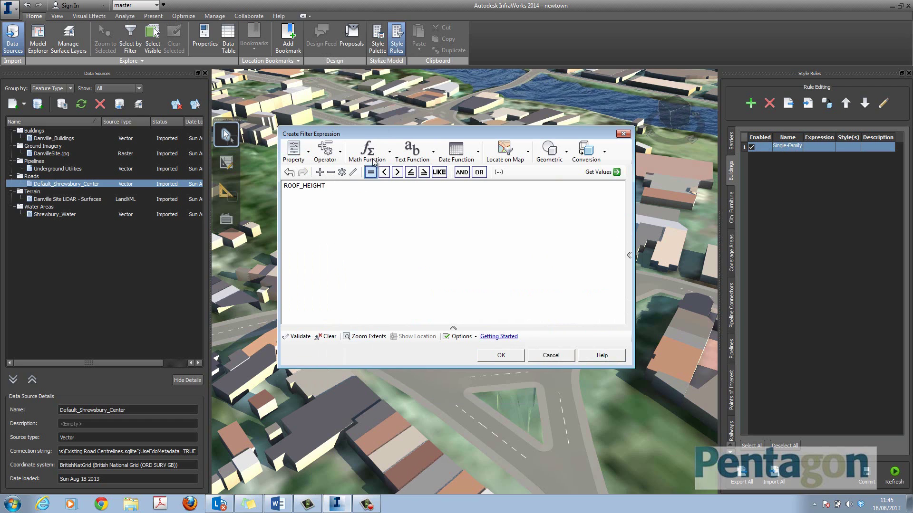
click(611, 175)
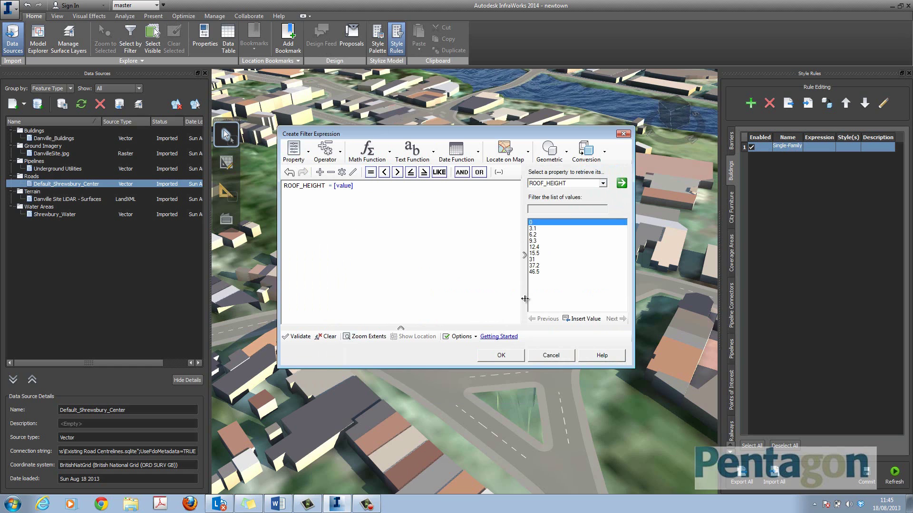
double_click(537, 228)
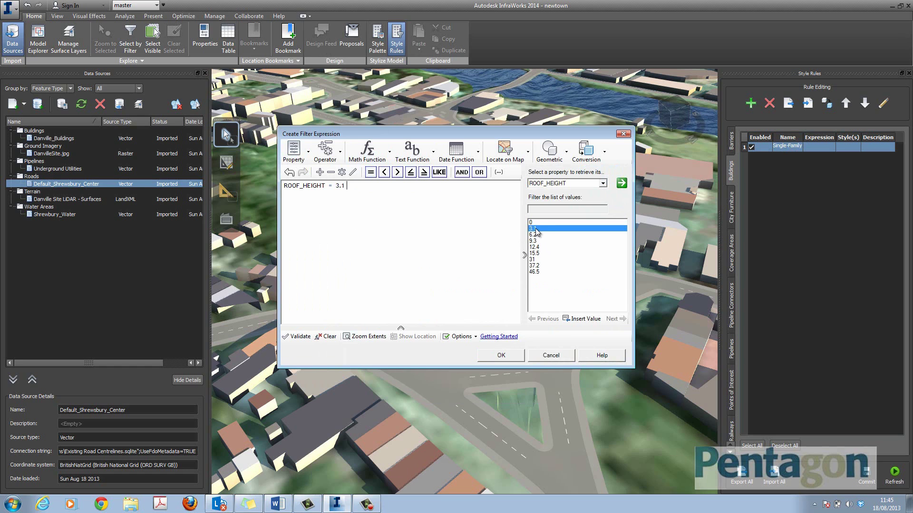
click(502, 355)
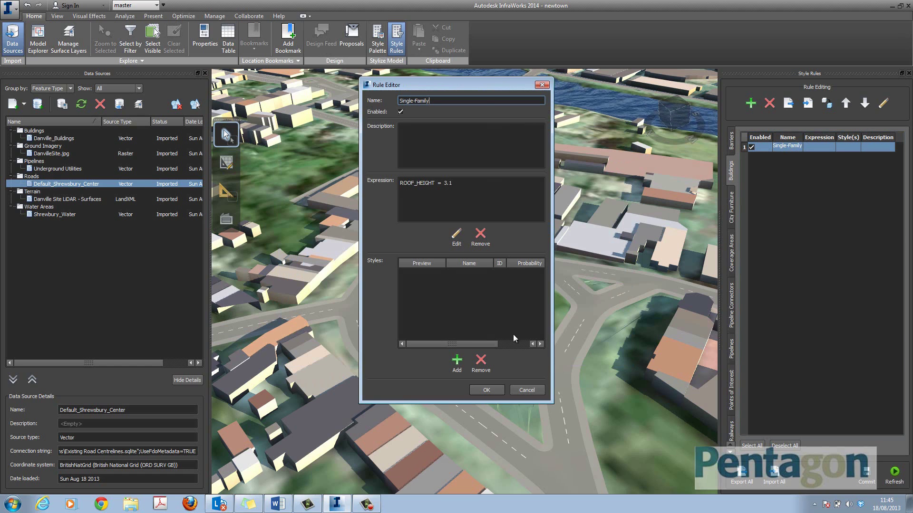
Step: Assign the Concrete & Glass Arviragus facade to the Single-Family rule
click(455, 289)
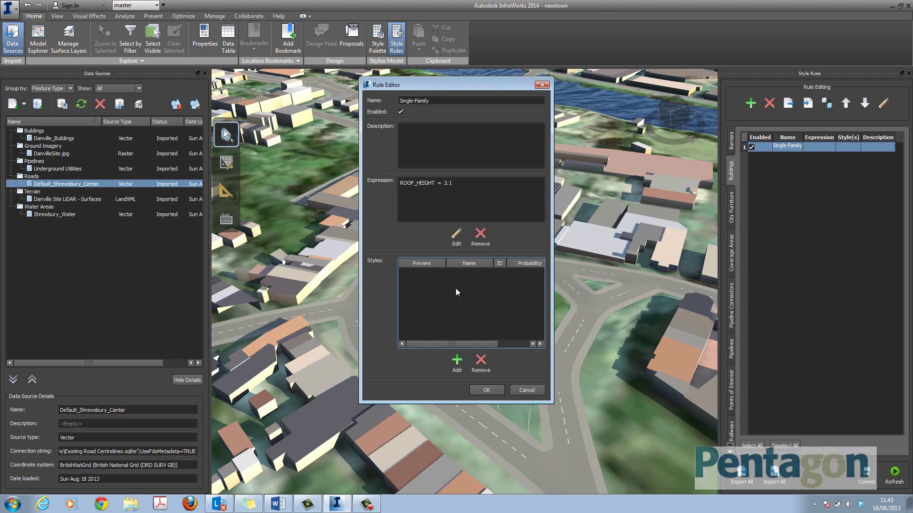
click(456, 361)
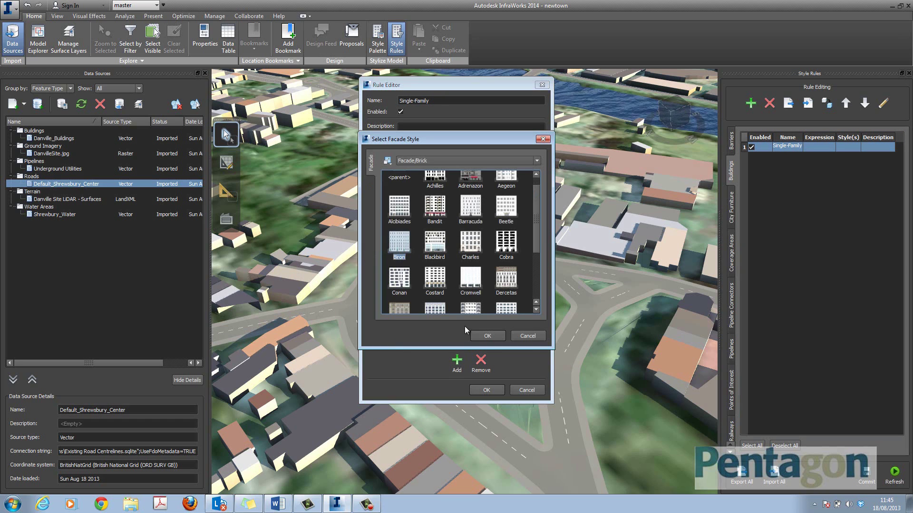
click(398, 209)
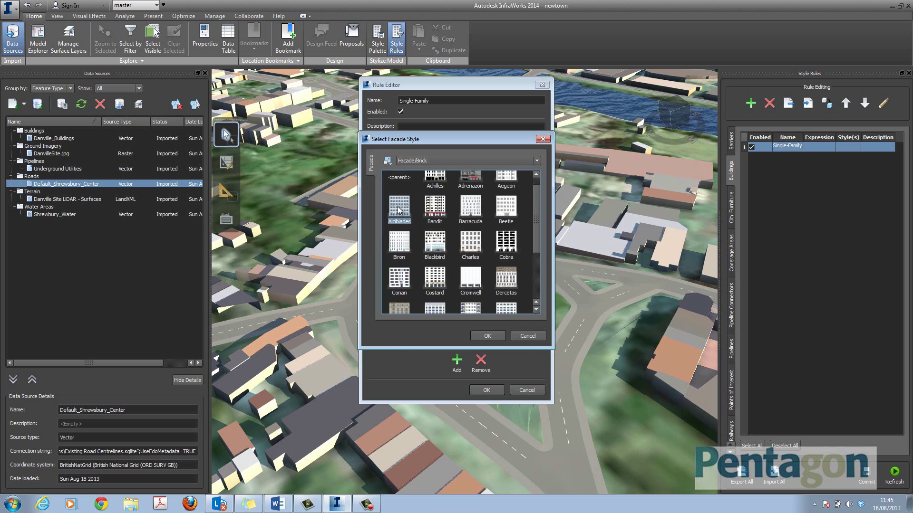
click(472, 161)
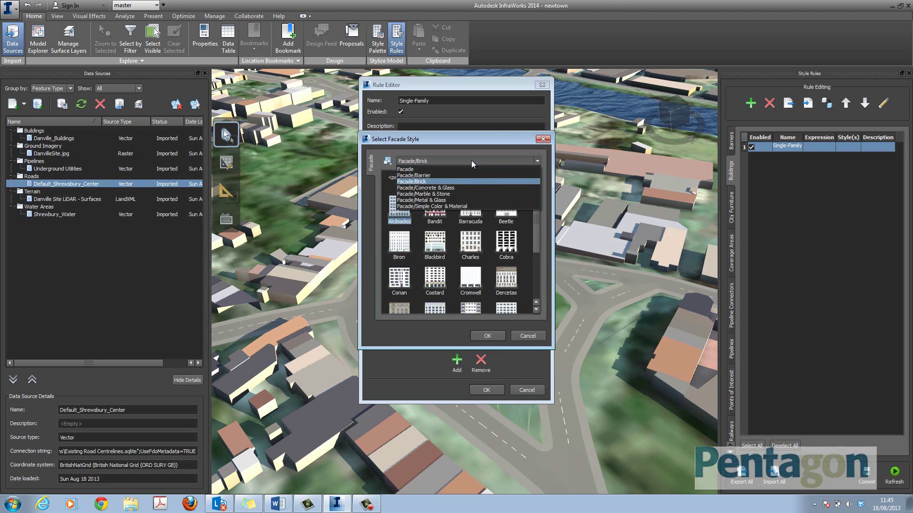
click(448, 188)
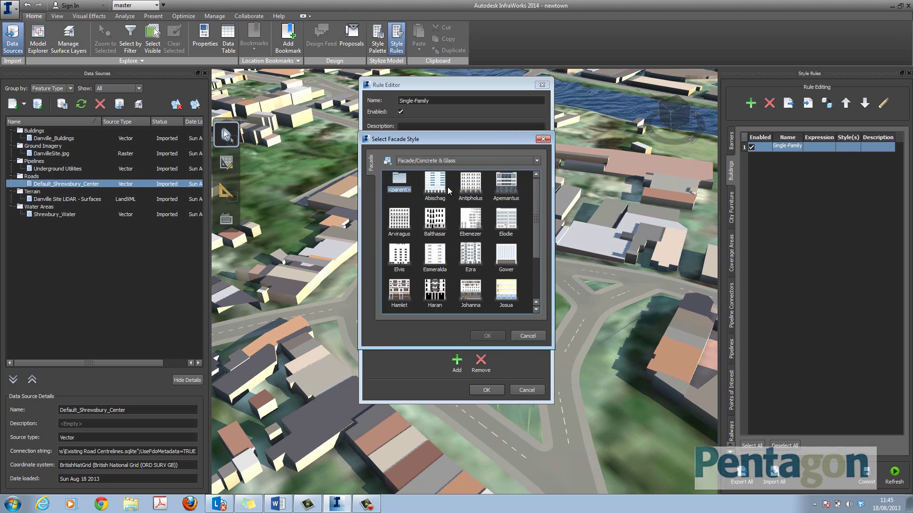
double_click(403, 223)
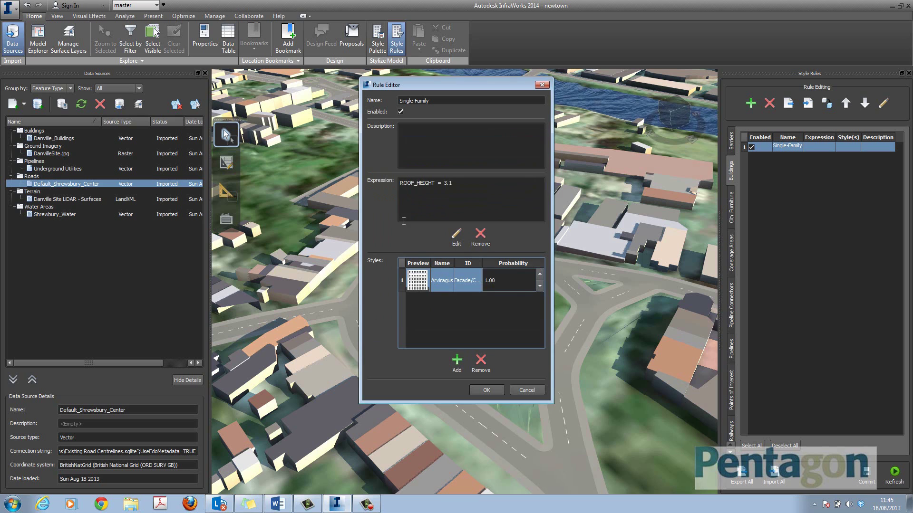
Step: Save the Single-Family rule, refresh the style rules, and inspect the restyled 3.1-height buildings
click(486, 391)
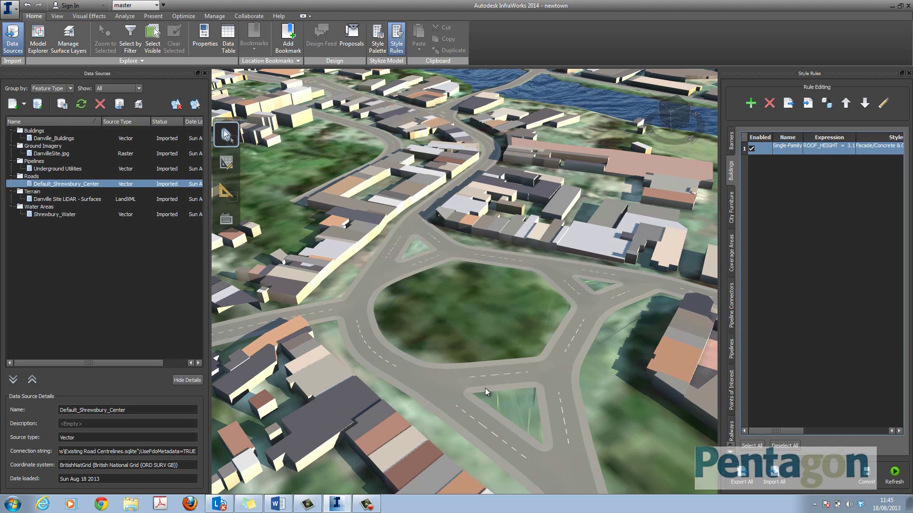
click(894, 472)
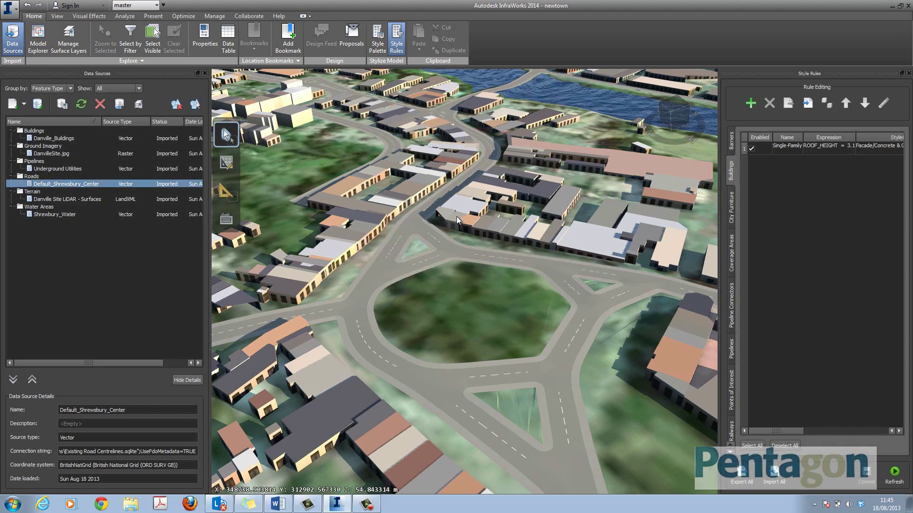
drag(456, 216, 403, 246)
scroll(403, 245, up, 5)
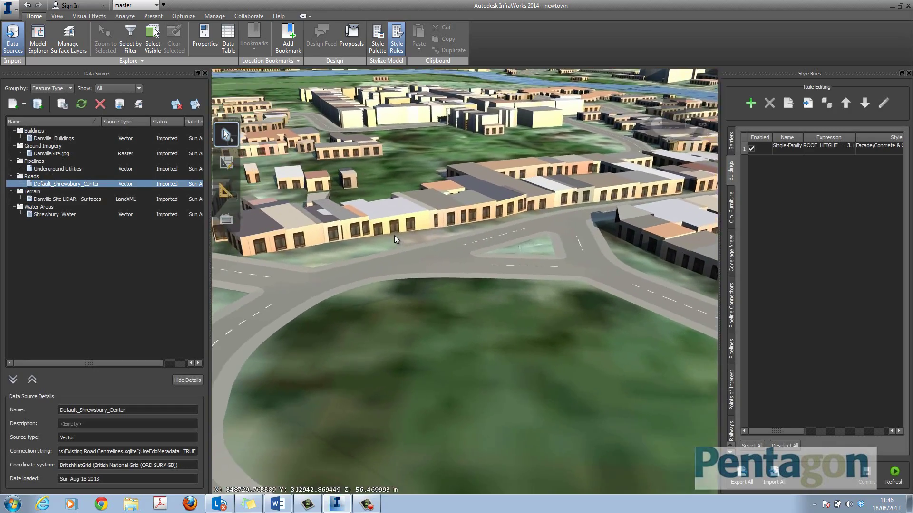
scroll(486, 248, down, 5)
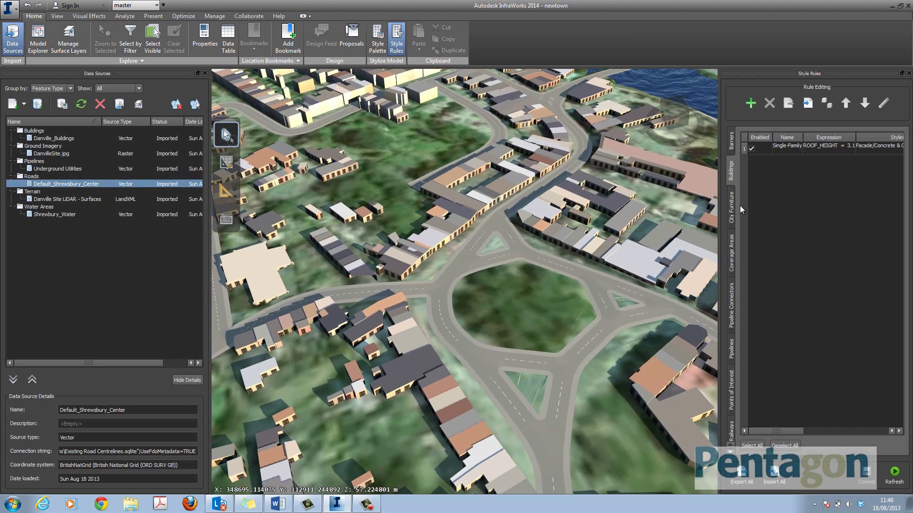
Step: Create a Multi-Family building rule with expression ROOF_HEIGHT = 6.2
click(751, 103)
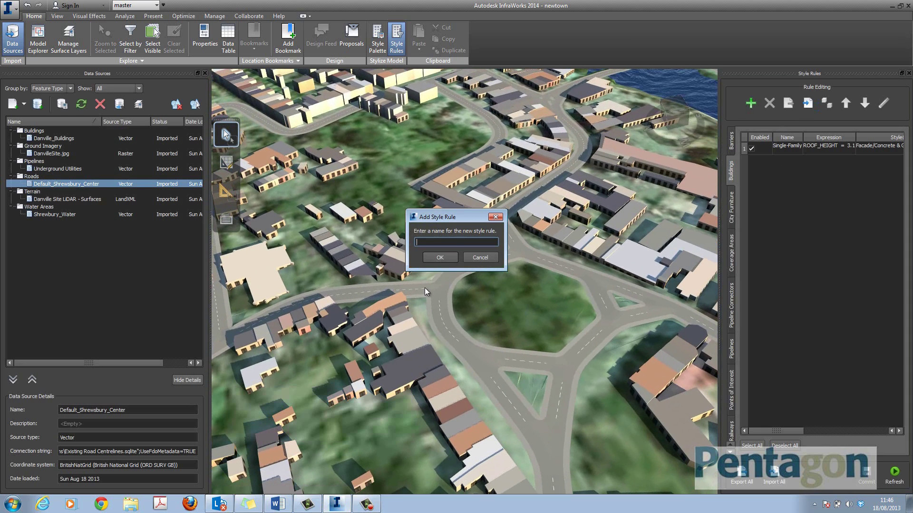
text(Mult)
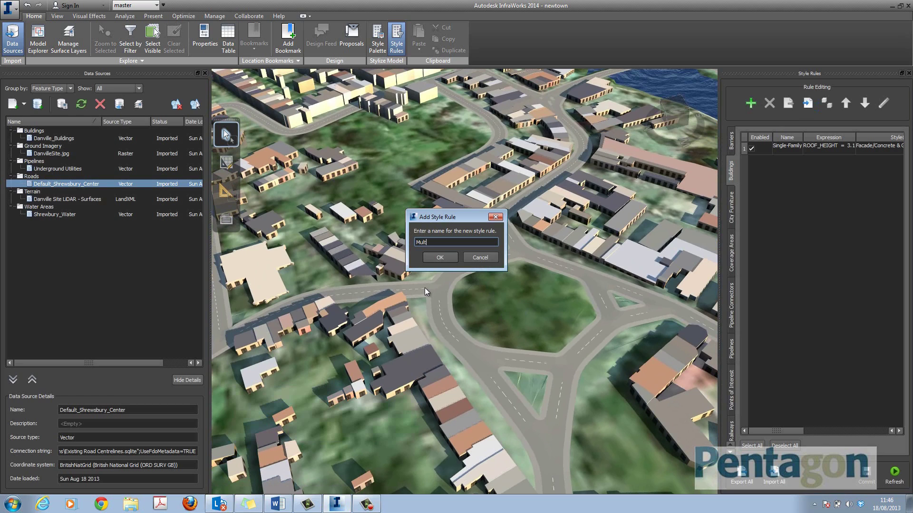
text(i-Family)
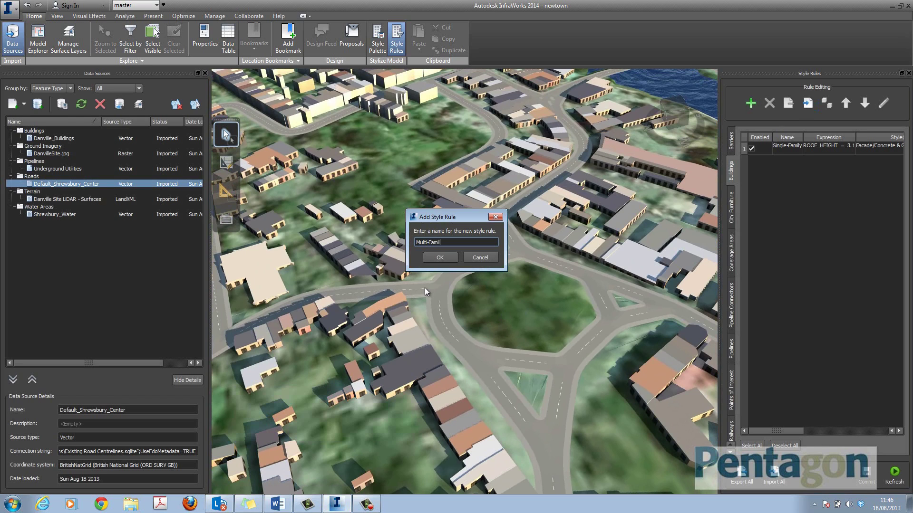
click(439, 257)
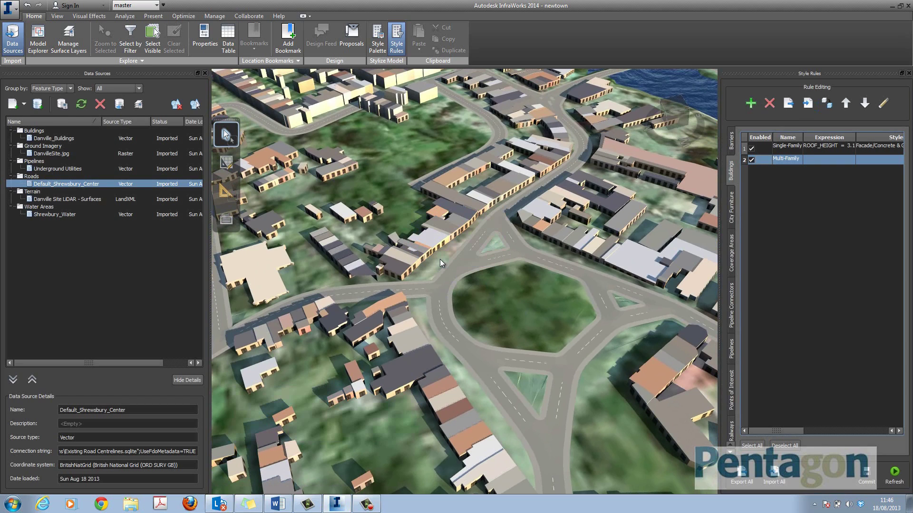
double_click(800, 162)
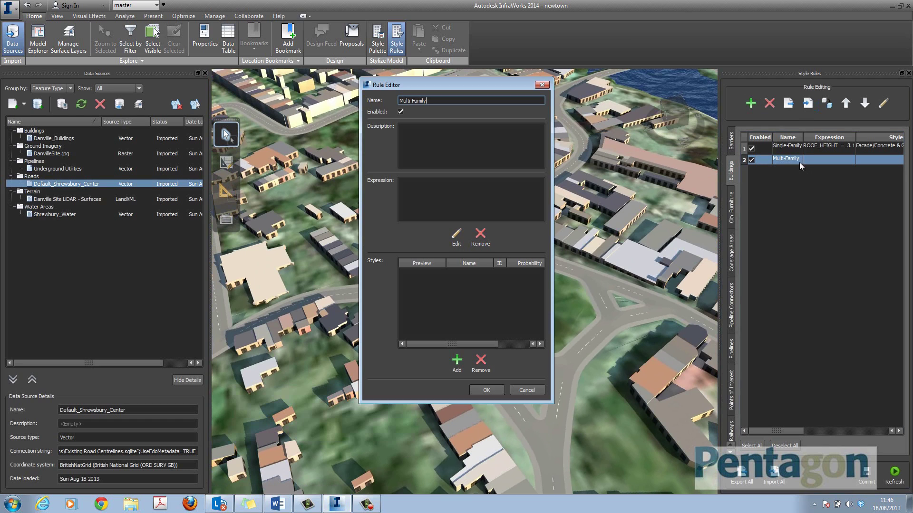
click(399, 204)
click(456, 242)
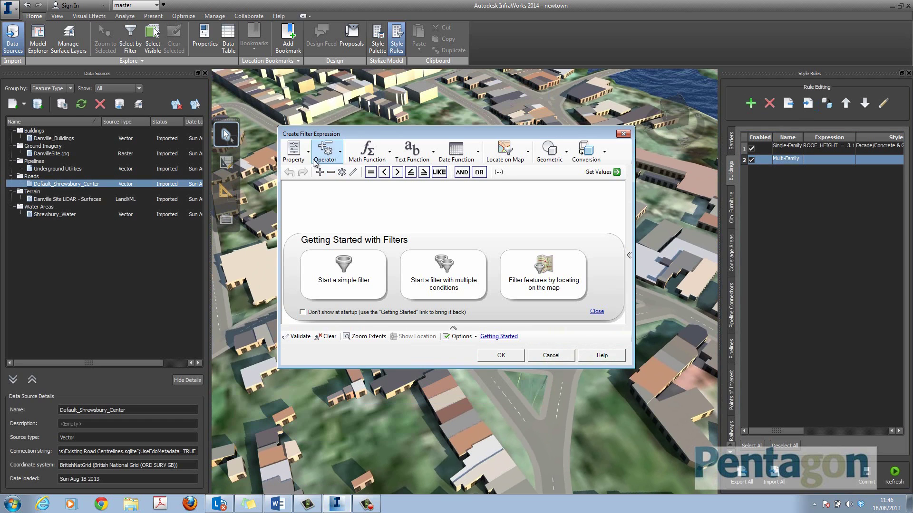
click(294, 151)
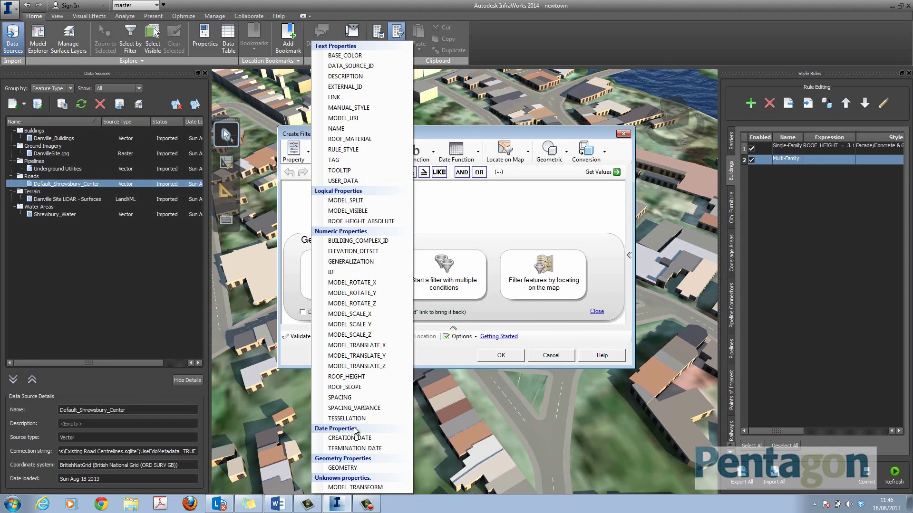
click(347, 377)
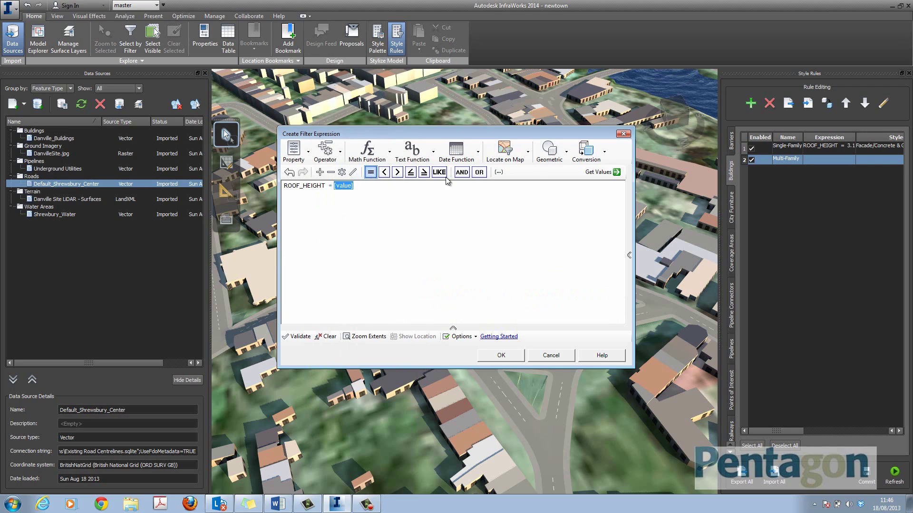
click(613, 172)
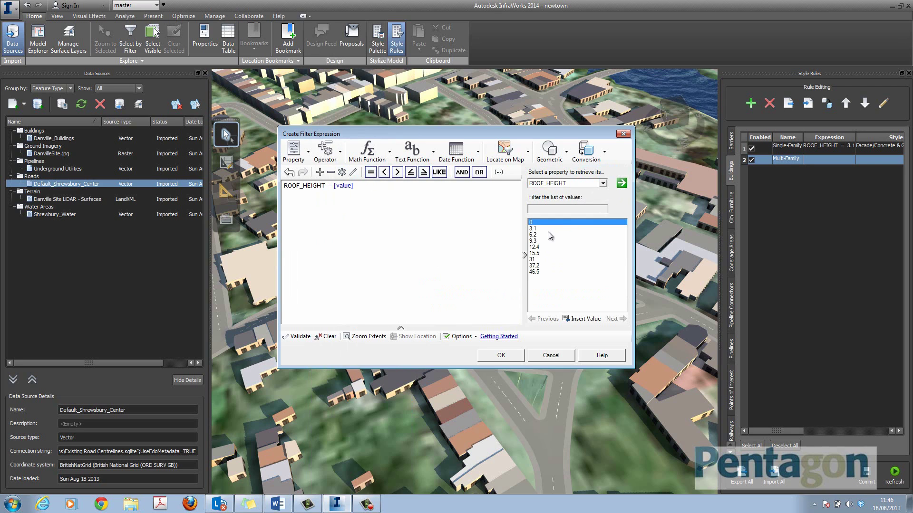
click(543, 234)
double_click(543, 235)
click(508, 356)
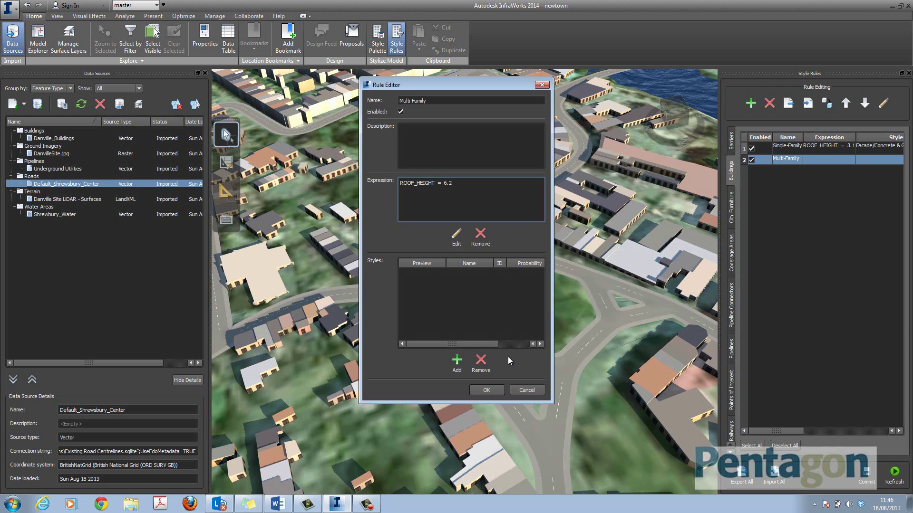
Step: Assign the Dercetas brick facade to the Multi-Family rule
click(455, 305)
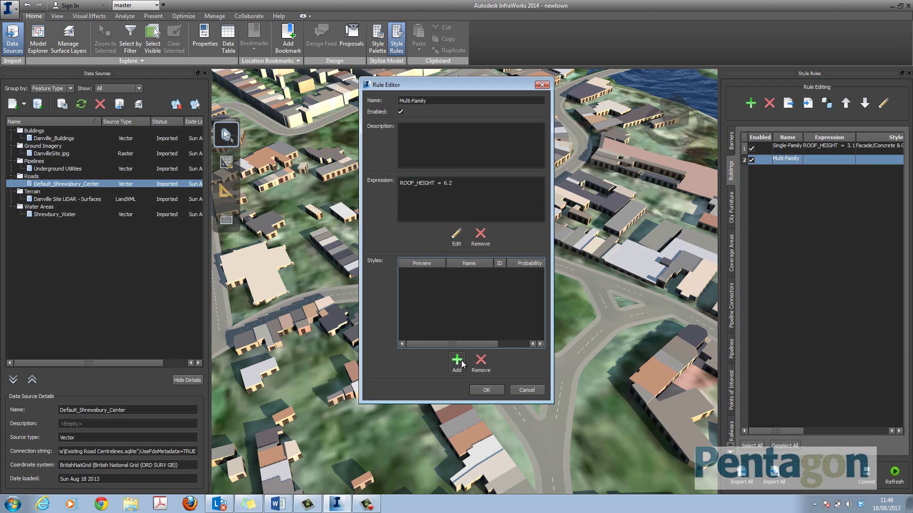
click(457, 364)
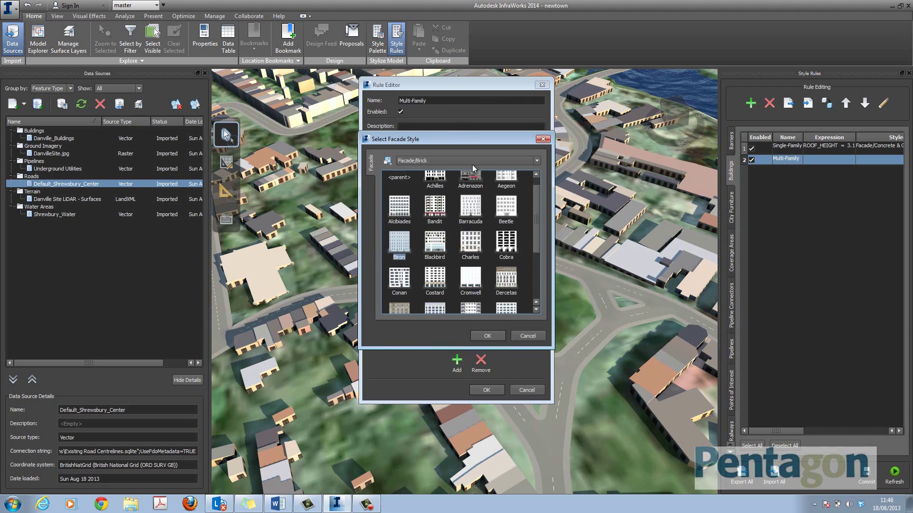
drag(535, 205, 536, 196)
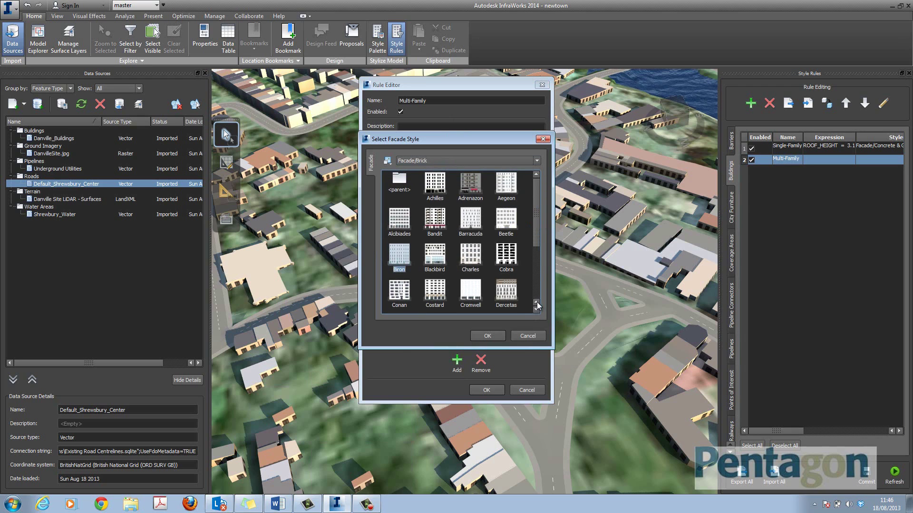
drag(537, 242, 544, 273)
double_click(509, 226)
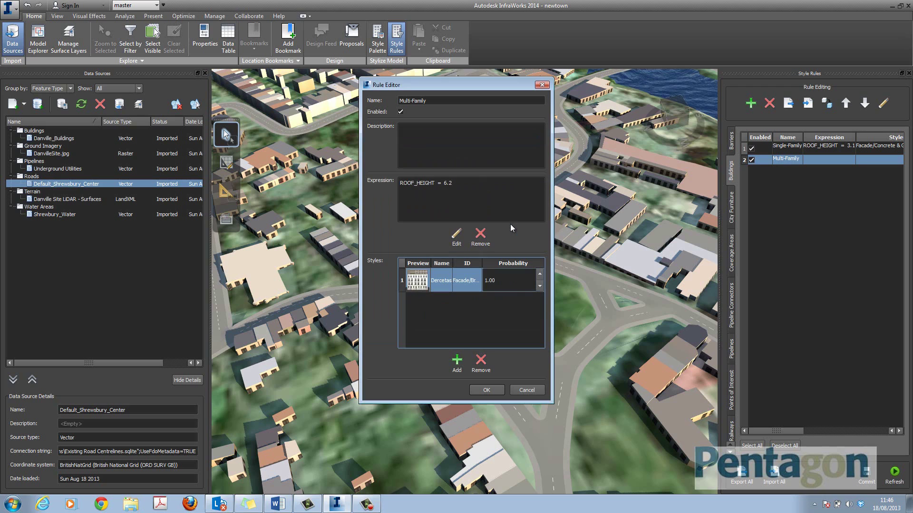
Step: Save Multi-Family, then create a Smallbusiness rule with expression ROOF_HEIGHT = 9.3
click(486, 390)
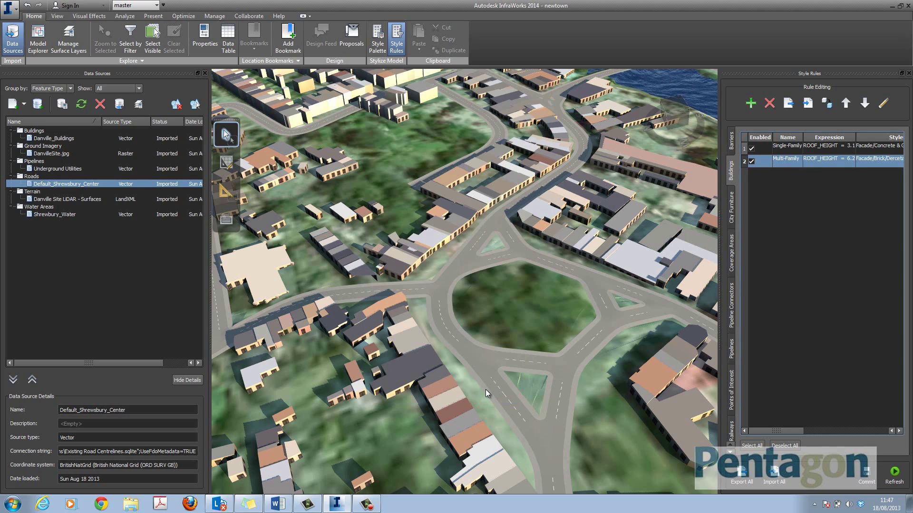
click(755, 107)
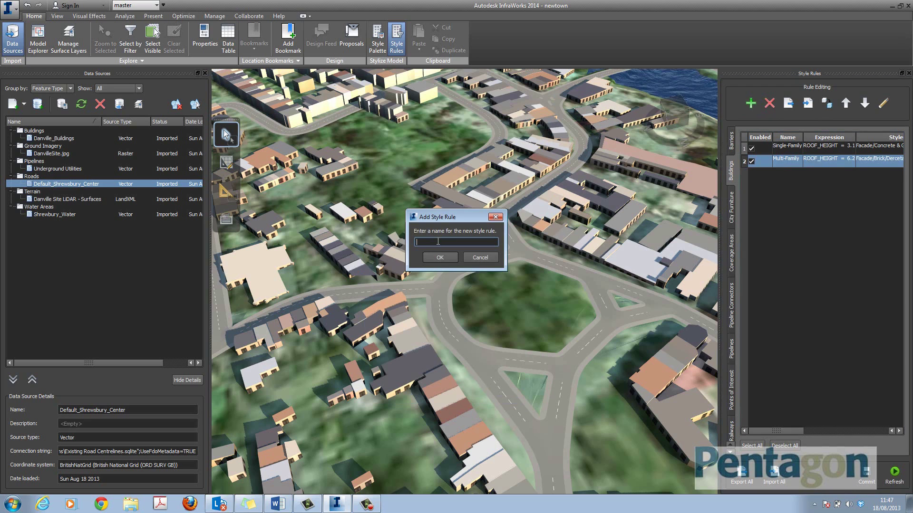
text(Smallbu)
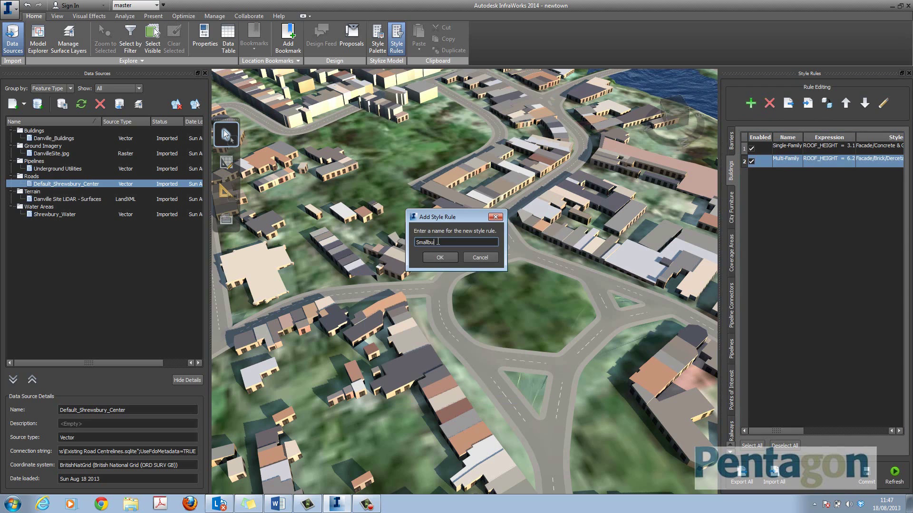
text(siness)
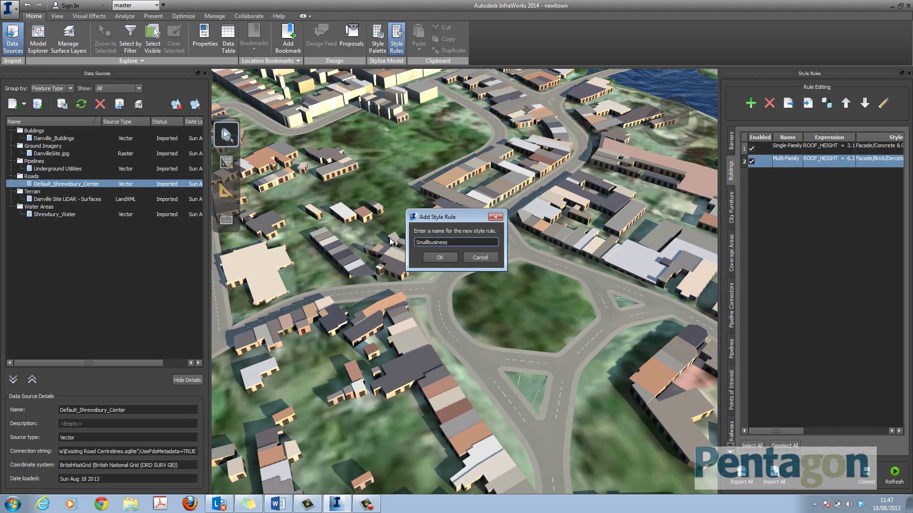
click(438, 257)
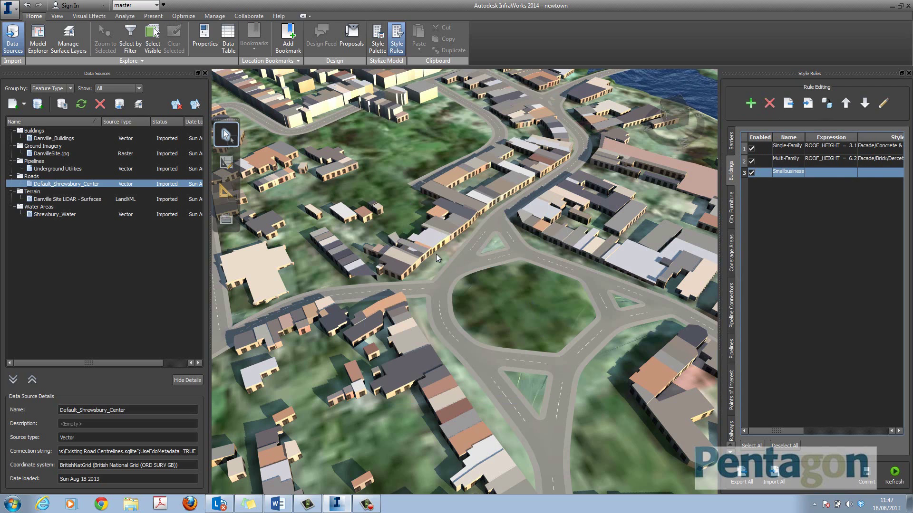
double_click(792, 172)
click(456, 234)
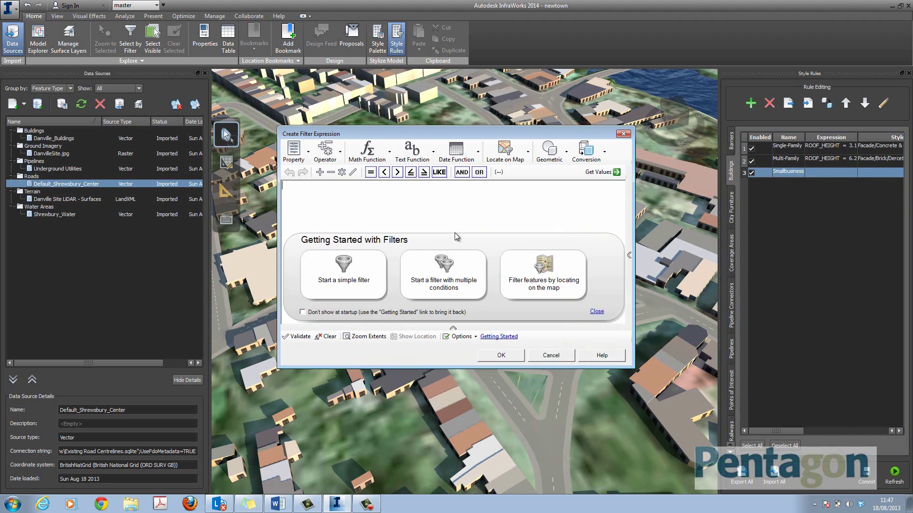
click(293, 150)
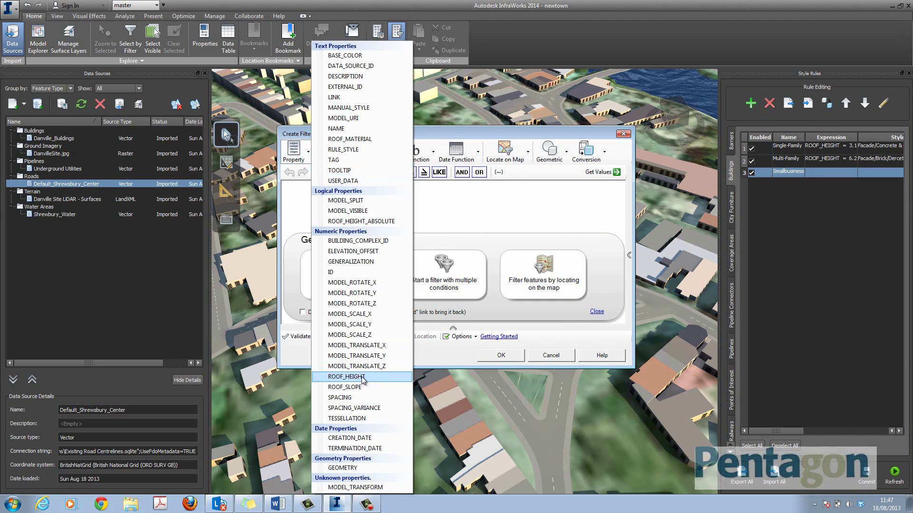
click(363, 378)
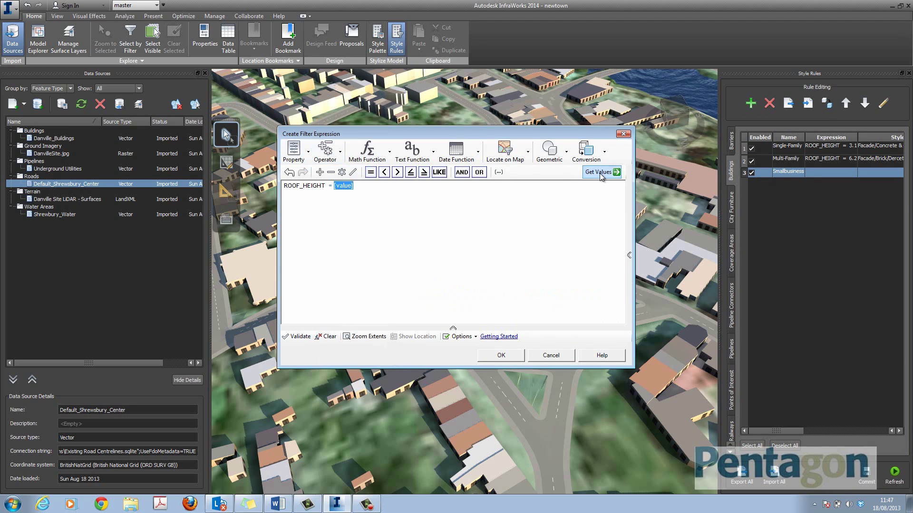
click(600, 172)
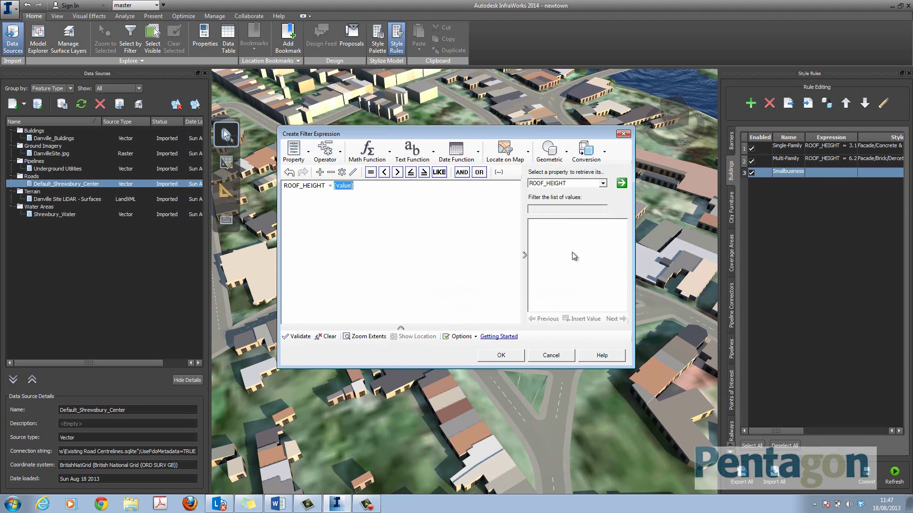
click(622, 183)
double_click(538, 241)
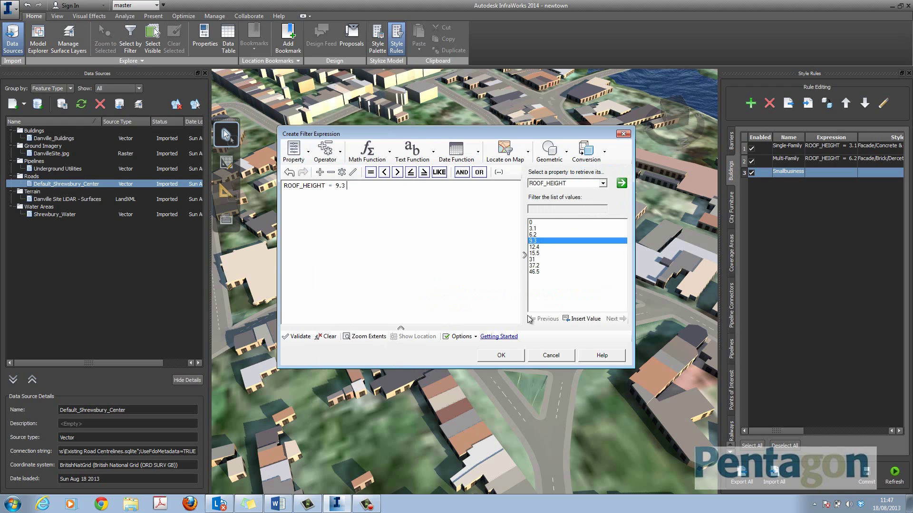
click(512, 356)
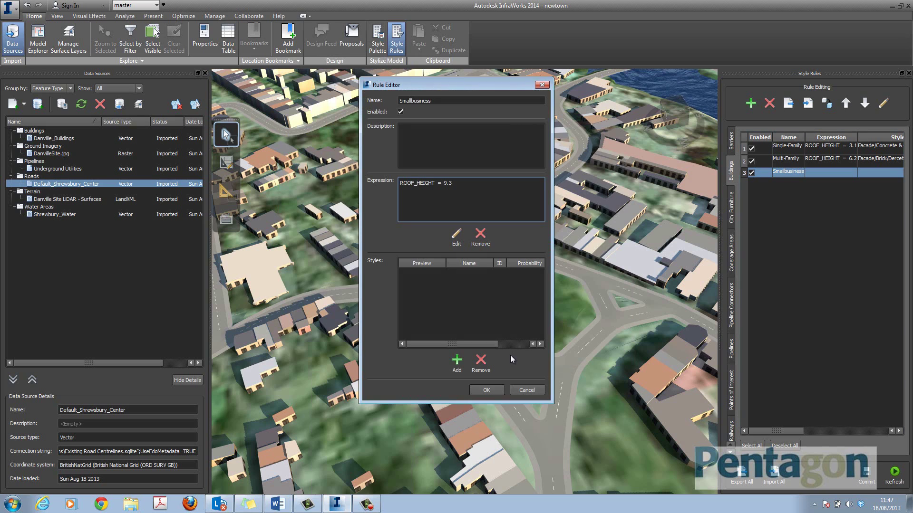
Step: Give the Smallbusiness rule the Blackbird brick facade and save it
click(456, 362)
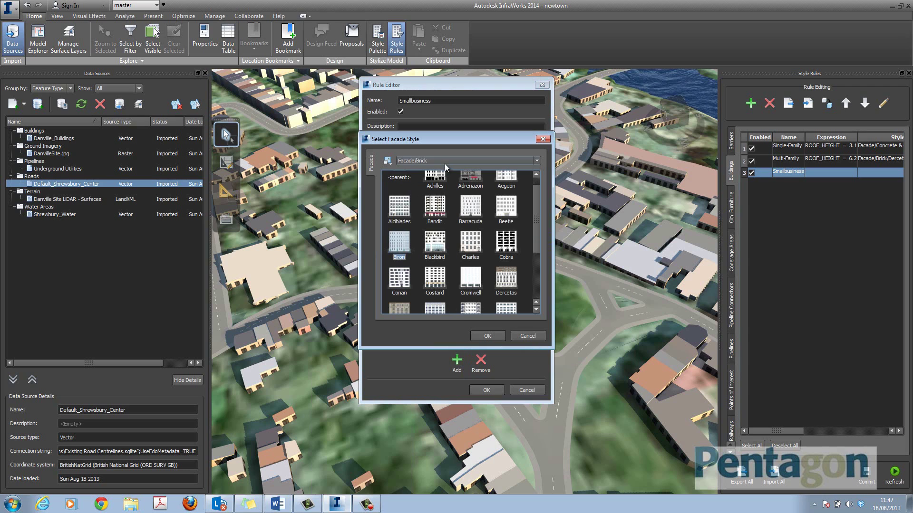
drag(538, 222, 537, 226)
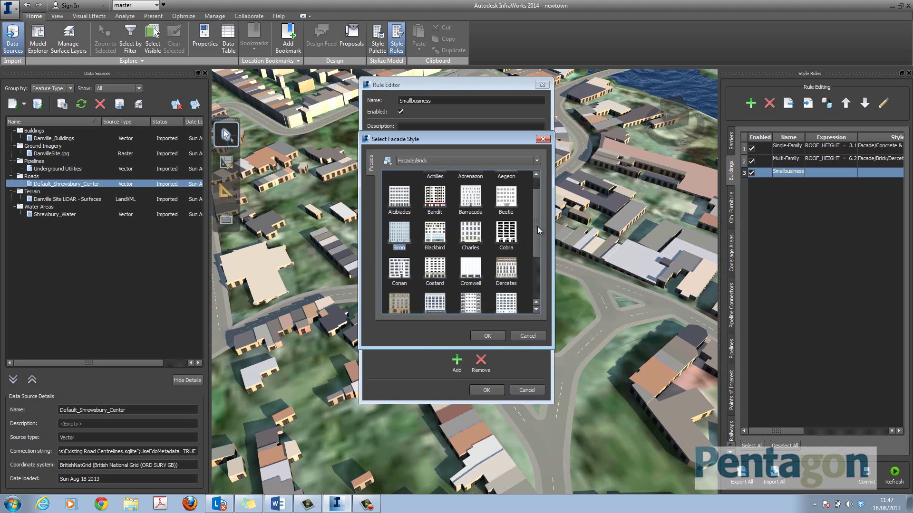
double_click(434, 231)
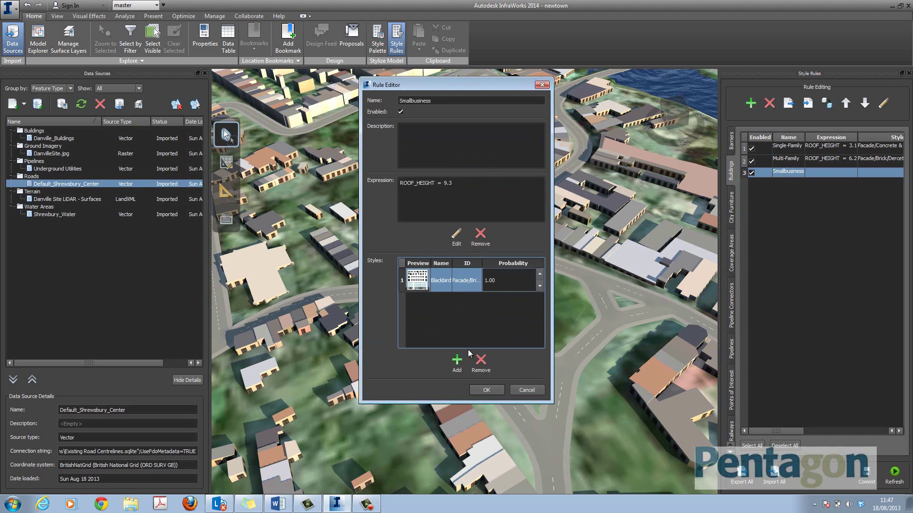
click(486, 390)
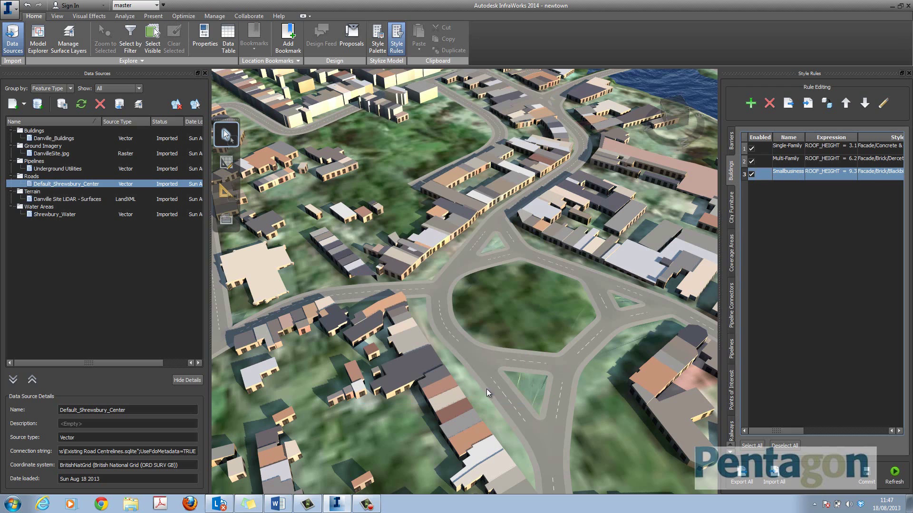
Step: Create an Appartments rule with expression ROOF_HEIGHT = 12.4
click(751, 105)
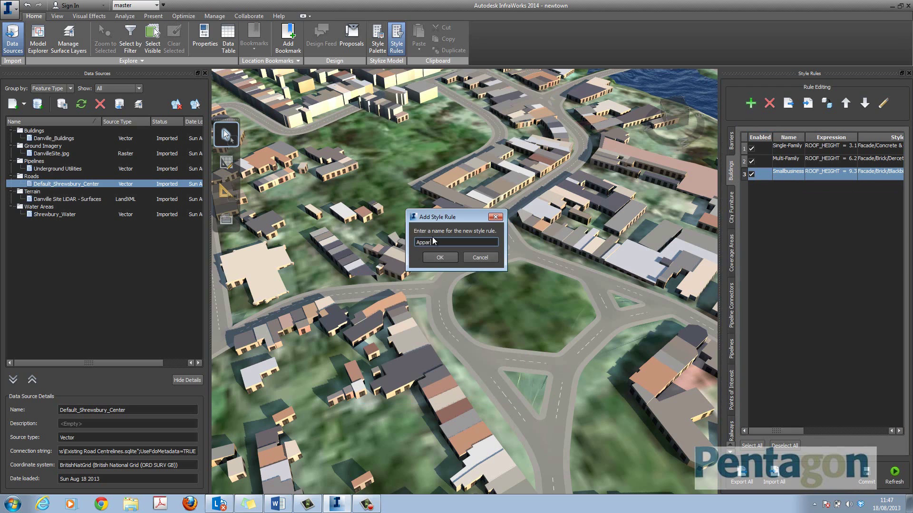
text(Appartments)
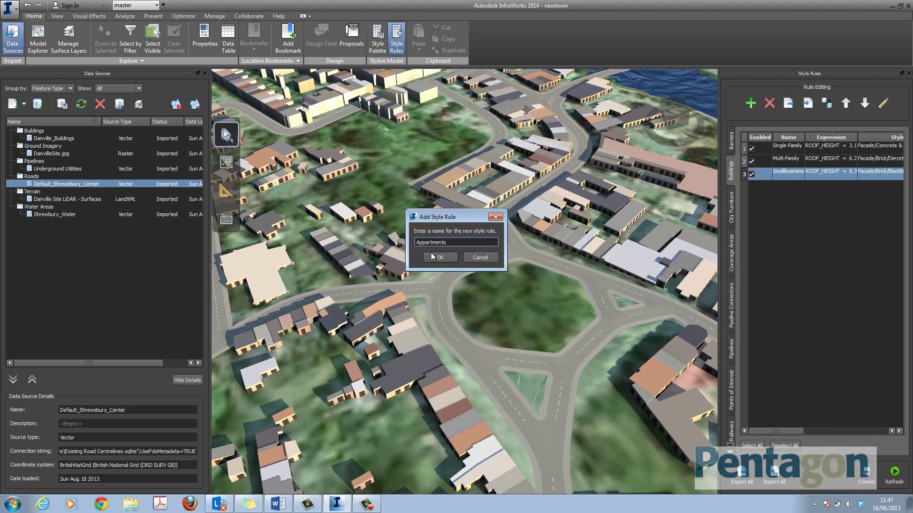
click(433, 260)
double_click(786, 188)
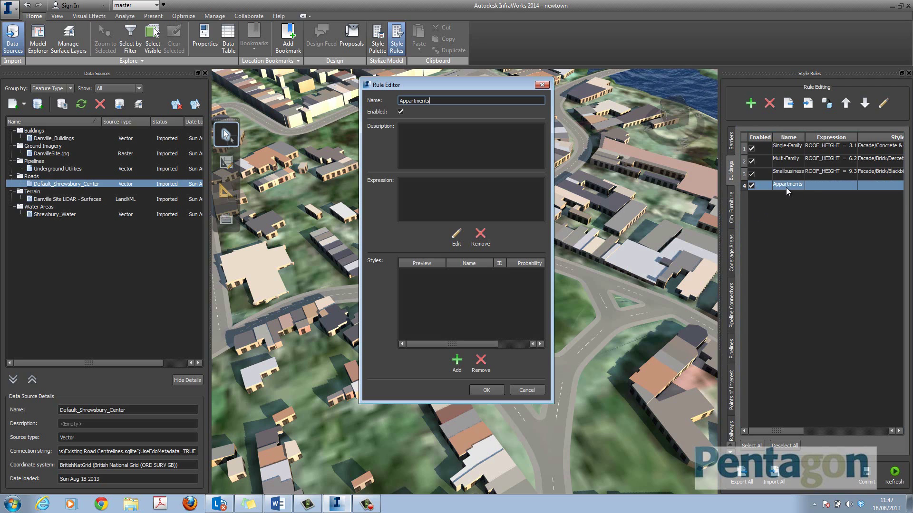
click(456, 234)
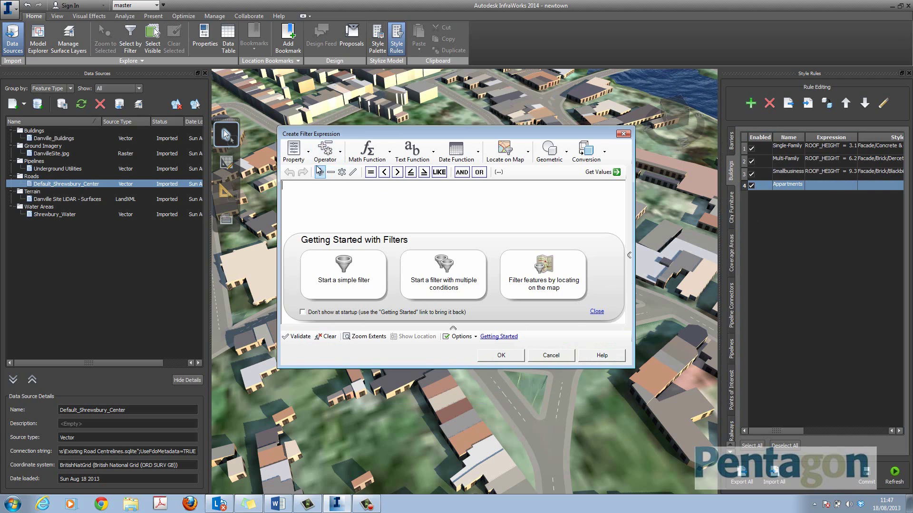
click(308, 155)
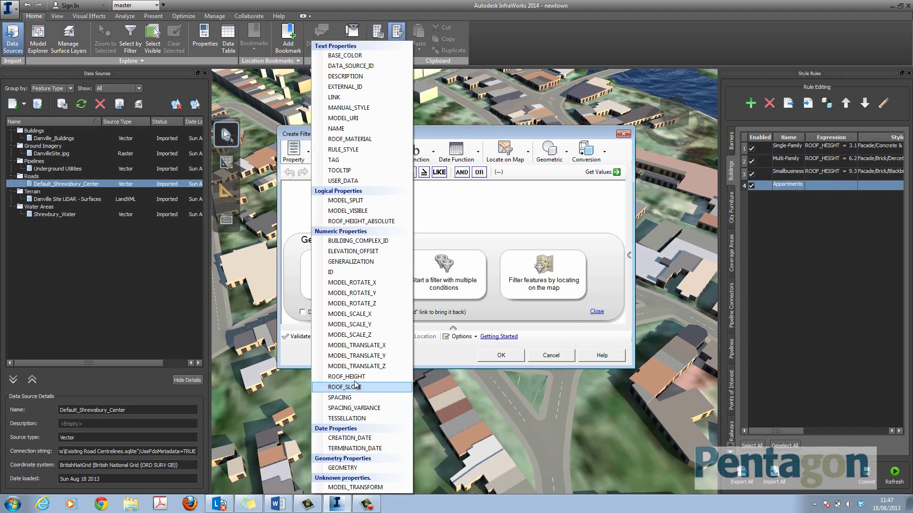
click(359, 368)
click(371, 173)
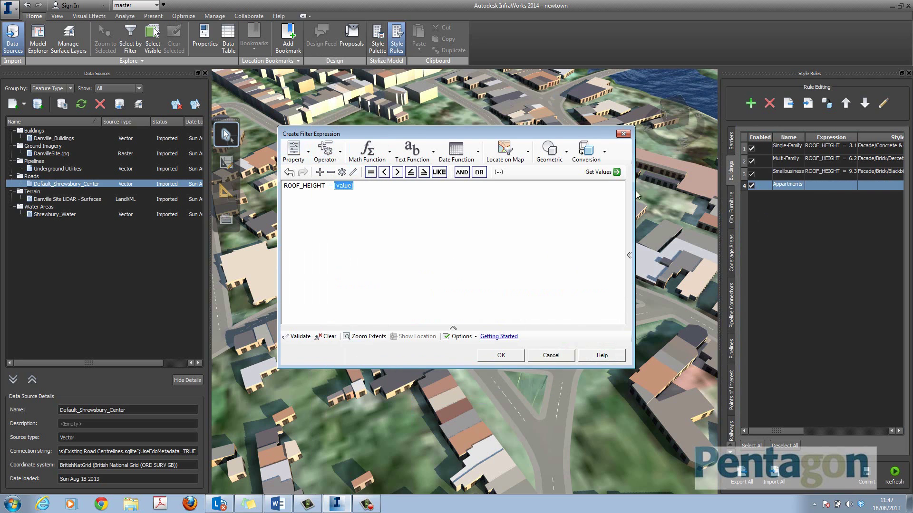
click(600, 172)
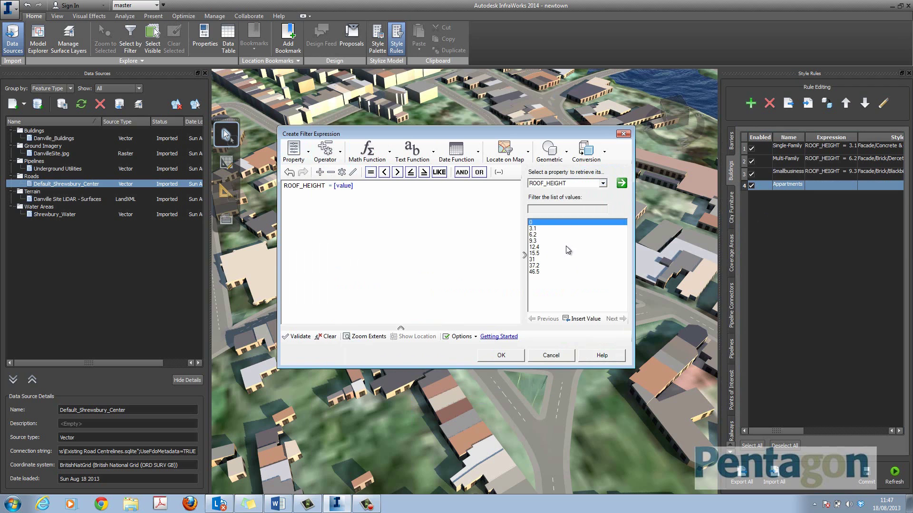
double_click(536, 247)
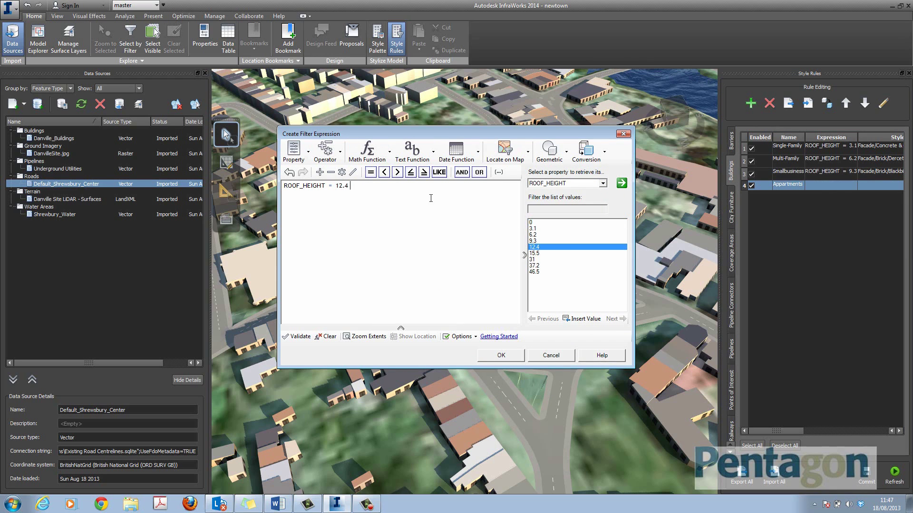
Step: Extend the Appartments filter with an OR ROOF_HEIGHT = 15.5 condition
click(479, 172)
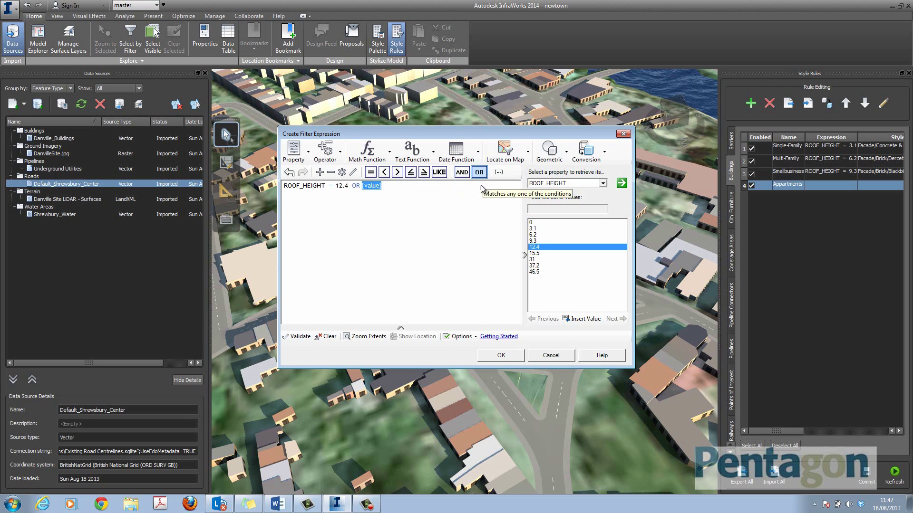
click(308, 153)
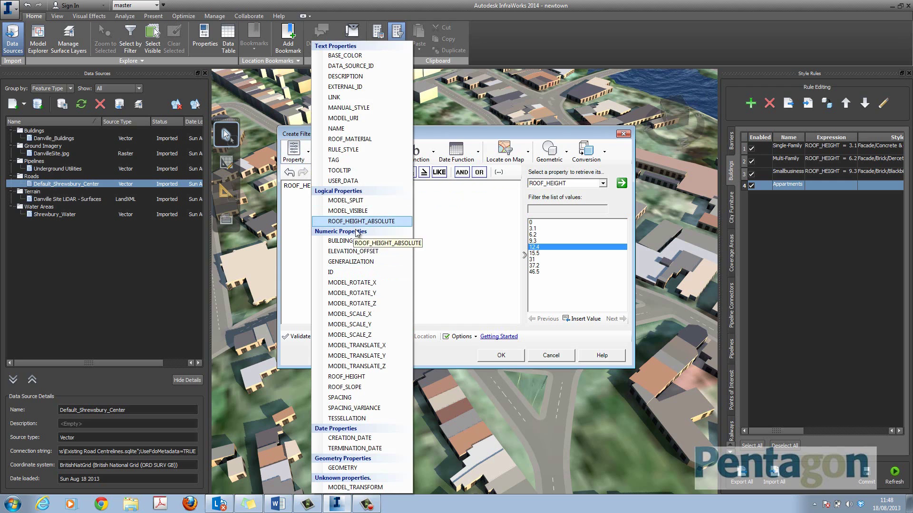
click(346, 376)
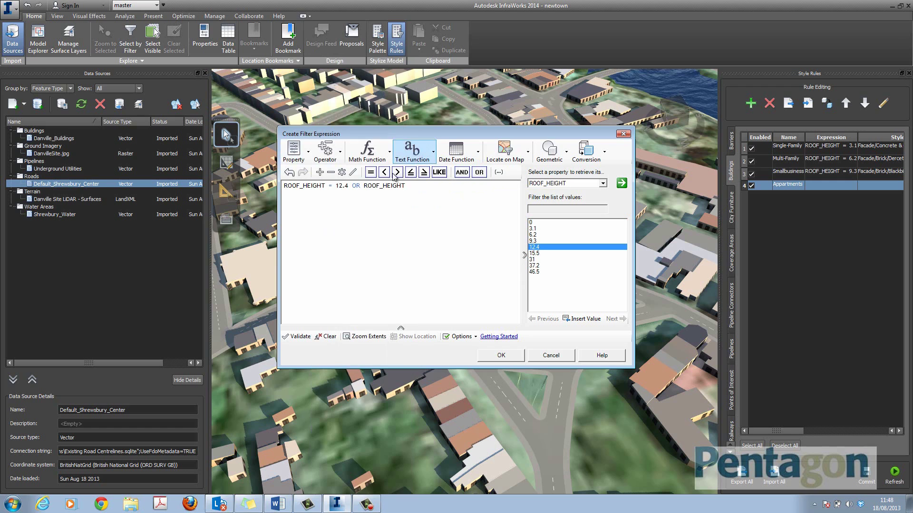
double_click(534, 253)
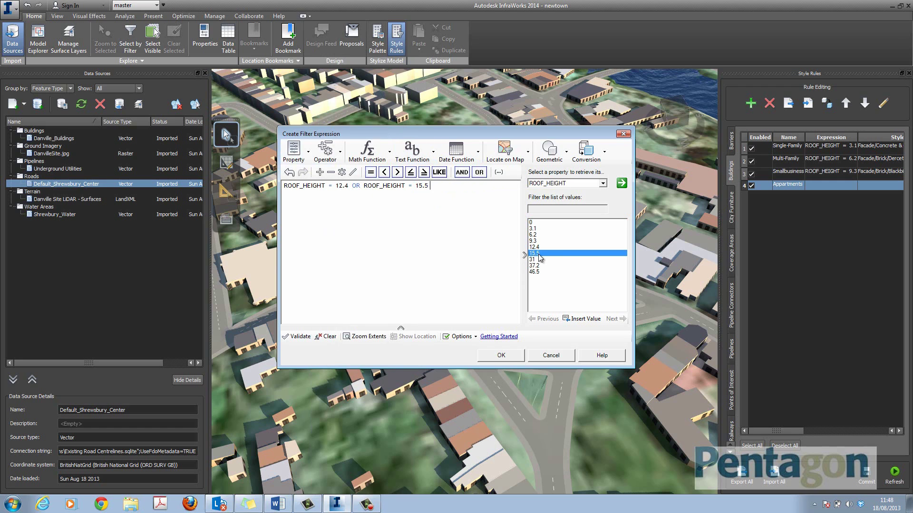
click(501, 356)
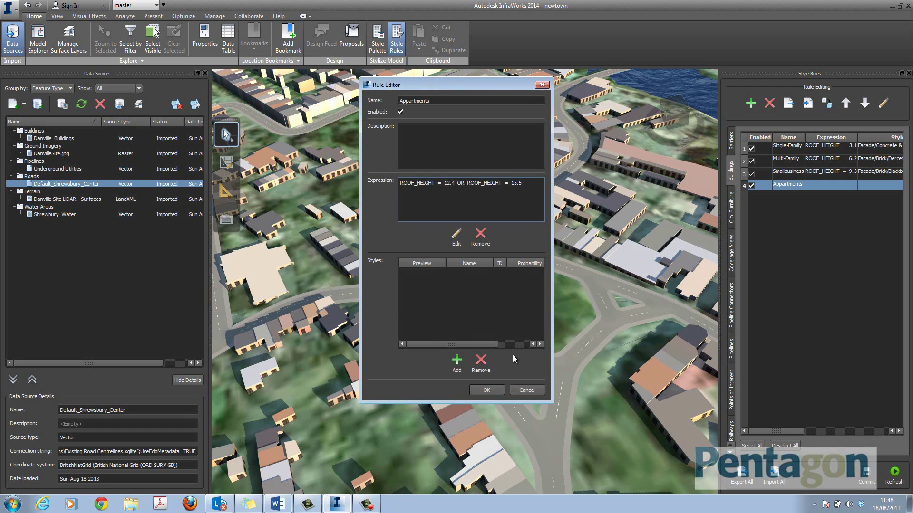
Step: Give the Appartments rule the Aegeon brick facade and save it
click(456, 361)
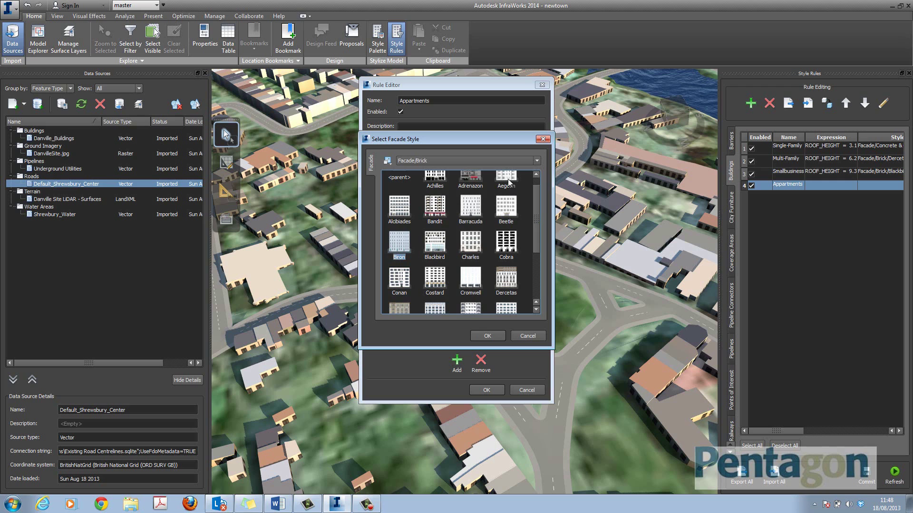
double_click(507, 179)
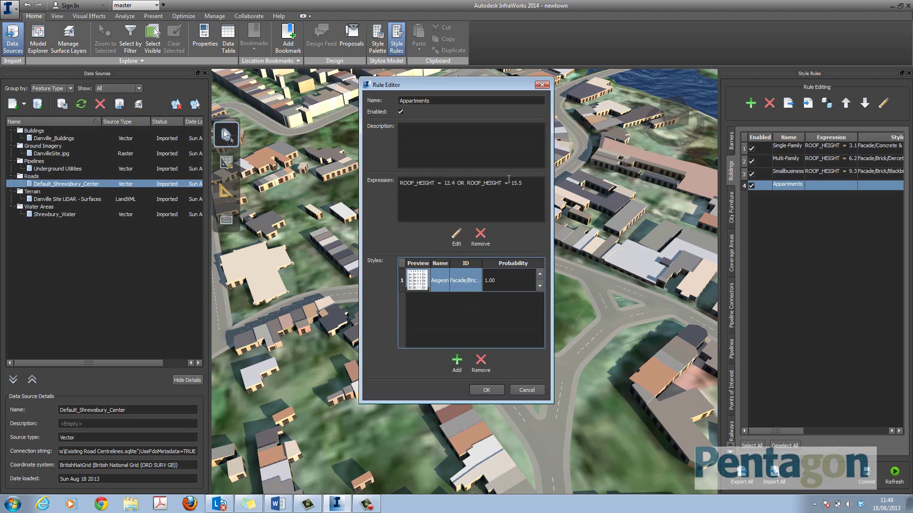
click(486, 391)
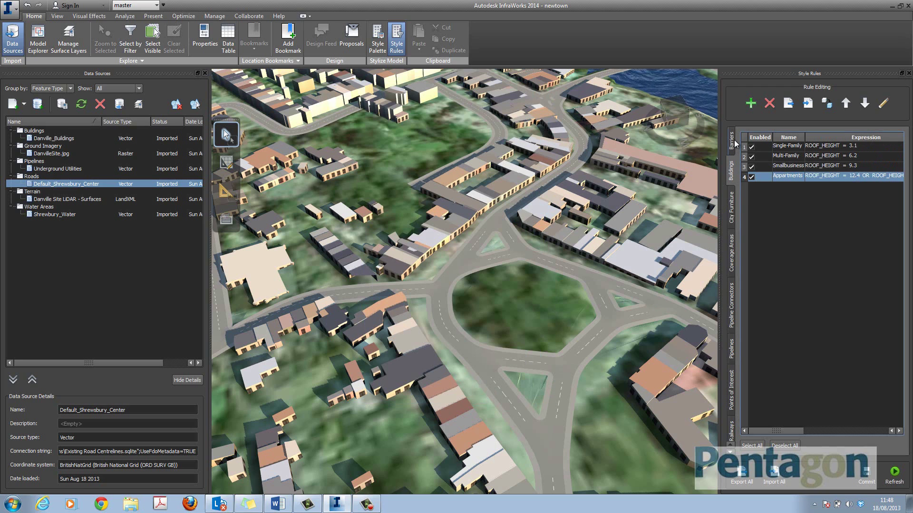
Step: Create an Offices rule with expression ROOF_HEIGHT >= 31
click(751, 108)
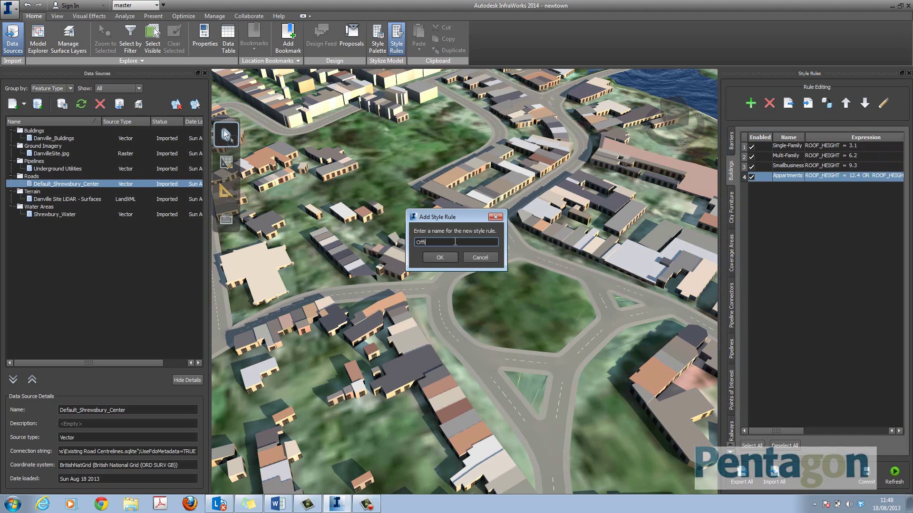
click(440, 258)
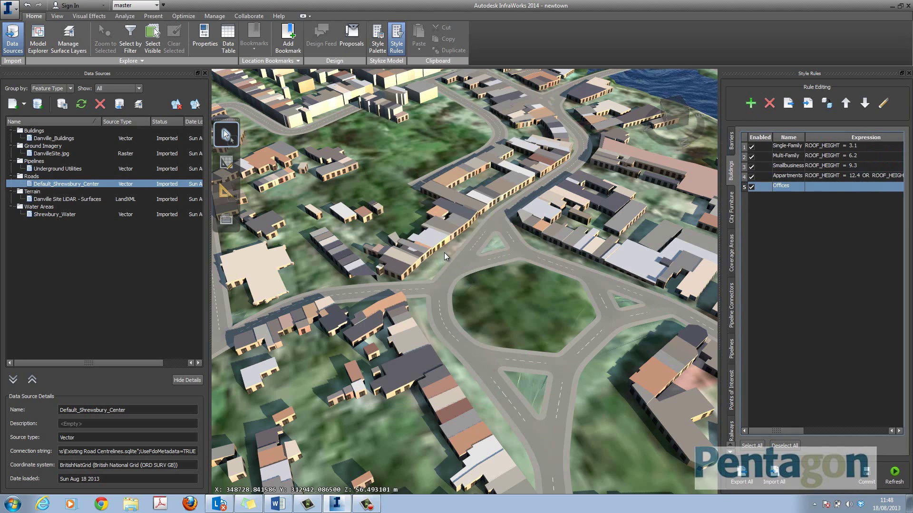
double_click(795, 187)
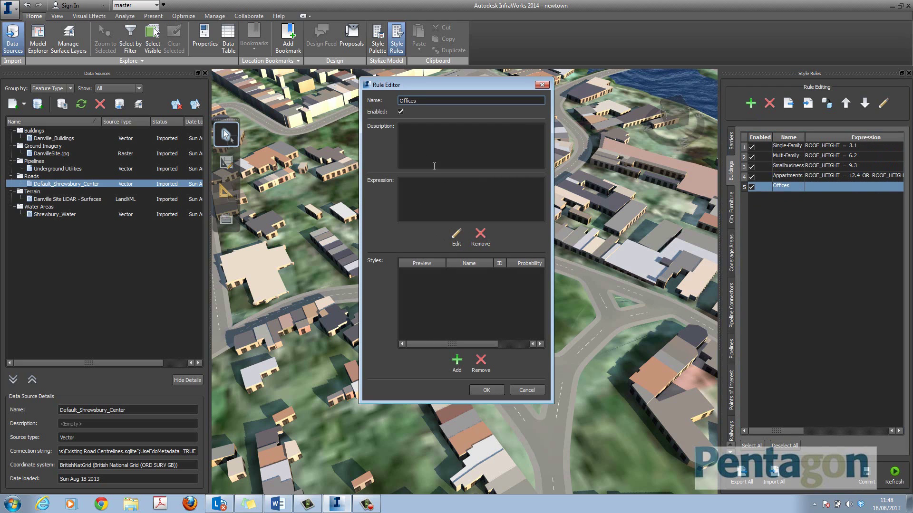
click(457, 235)
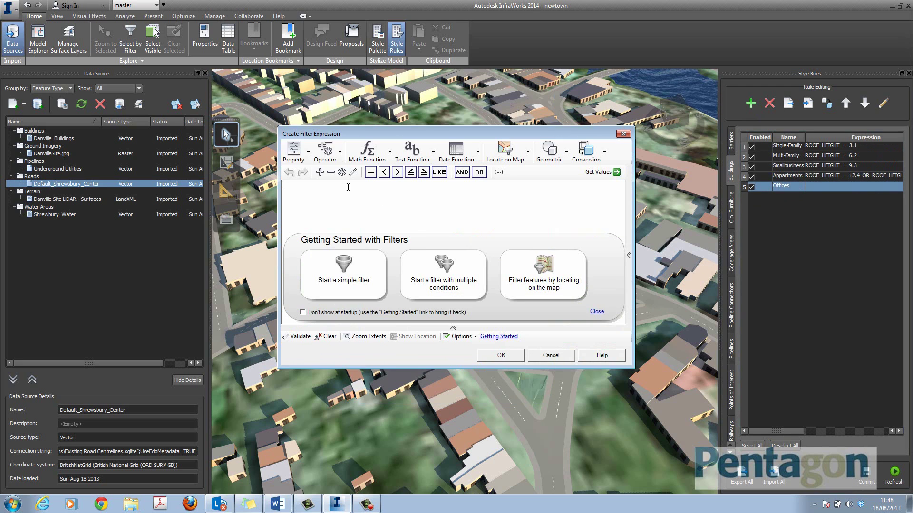
click(295, 153)
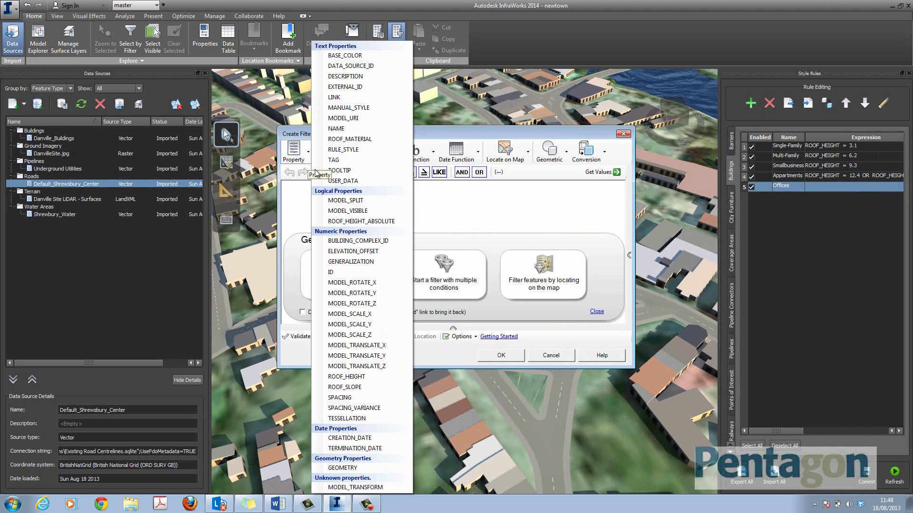
click(363, 377)
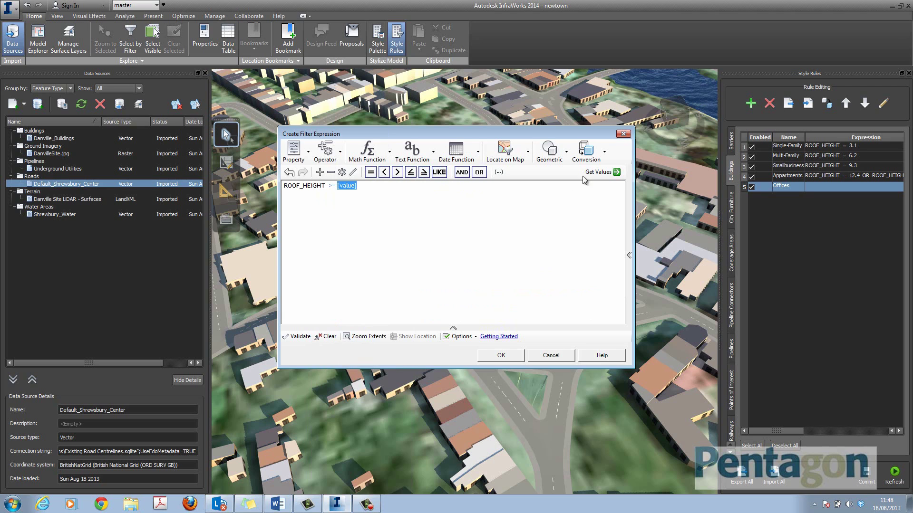
click(616, 172)
click(622, 183)
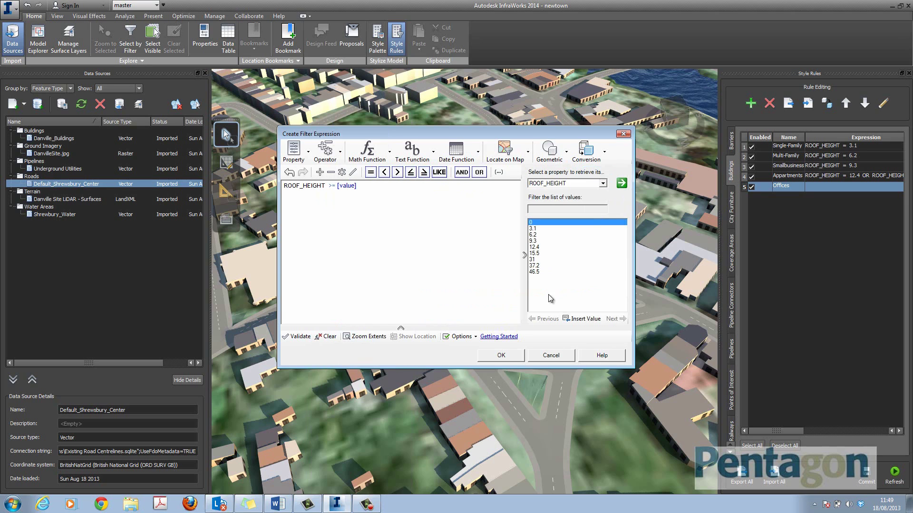
click(533, 260)
double_click(535, 260)
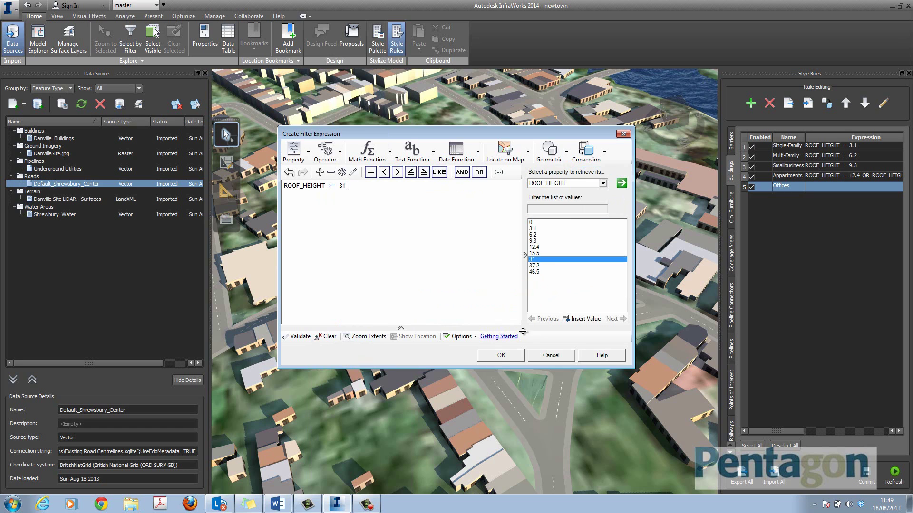
click(501, 355)
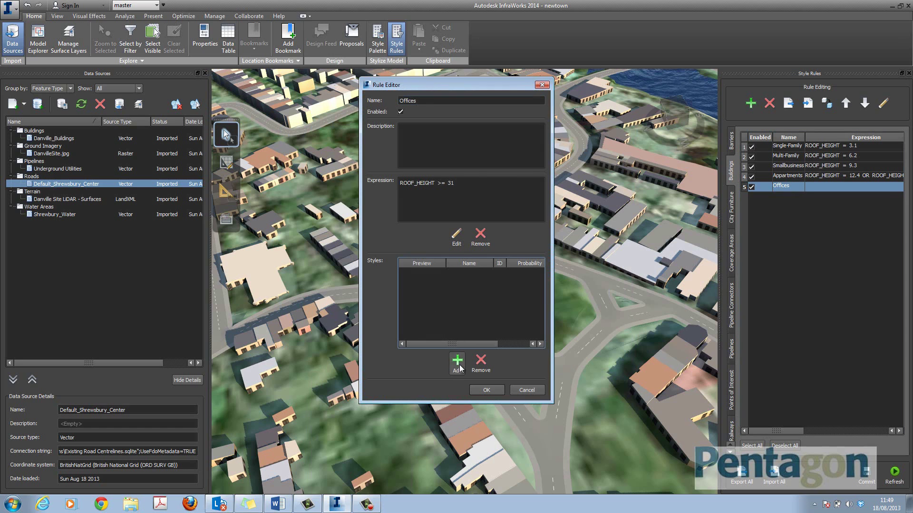
Step: Assign the Metal & Glass Scaffold facade to the Offices rule and save it
click(456, 362)
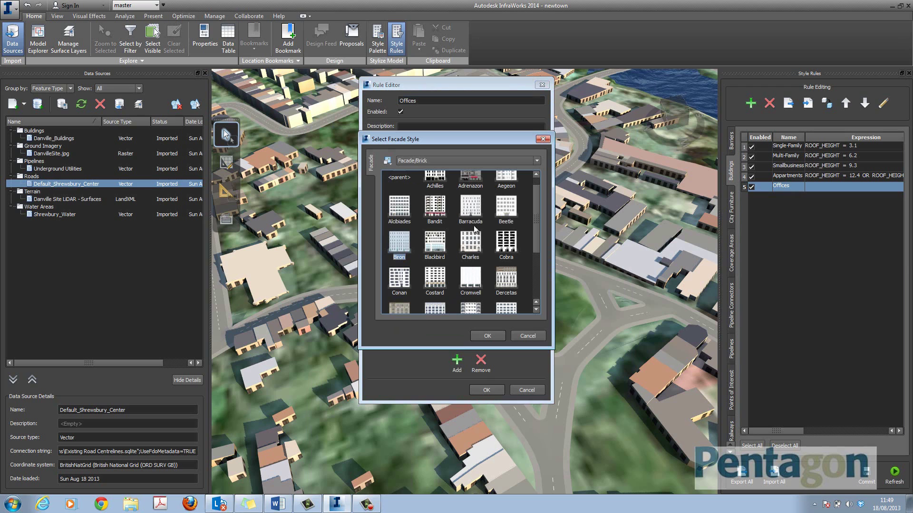
scroll(535, 205, down, 1)
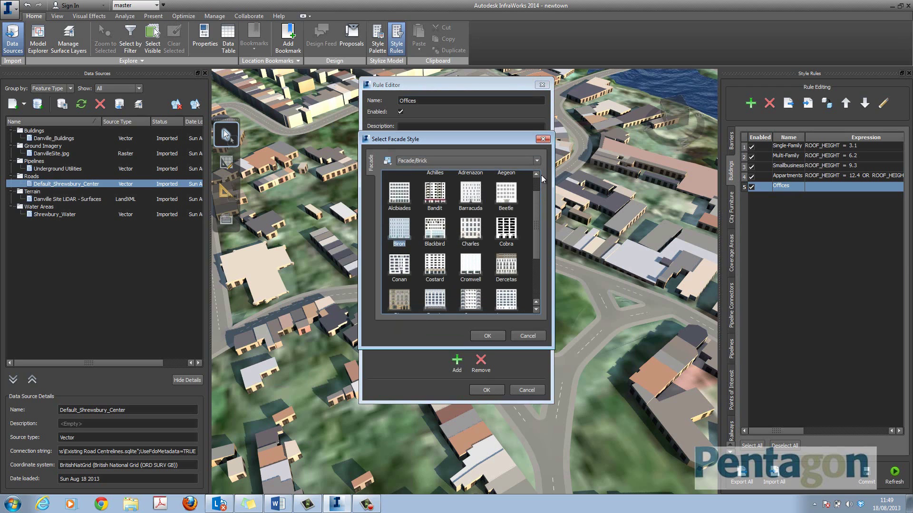
click(537, 160)
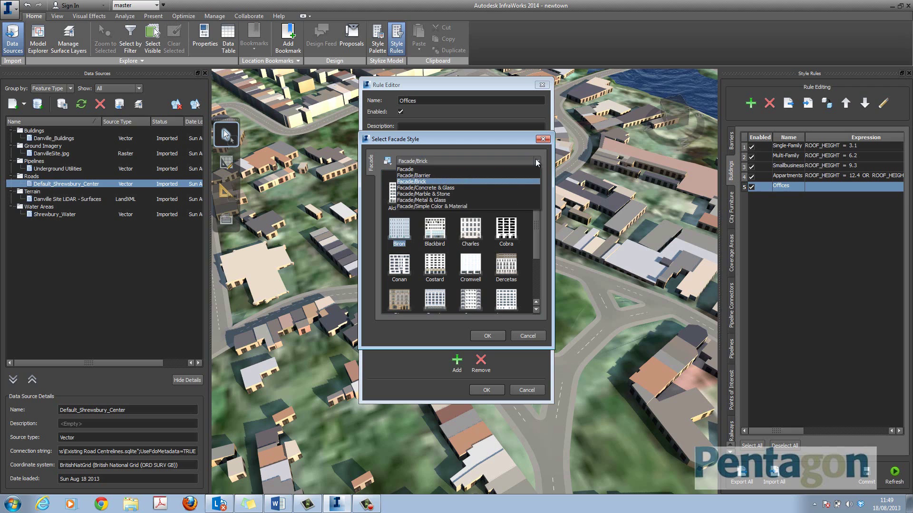
click(457, 201)
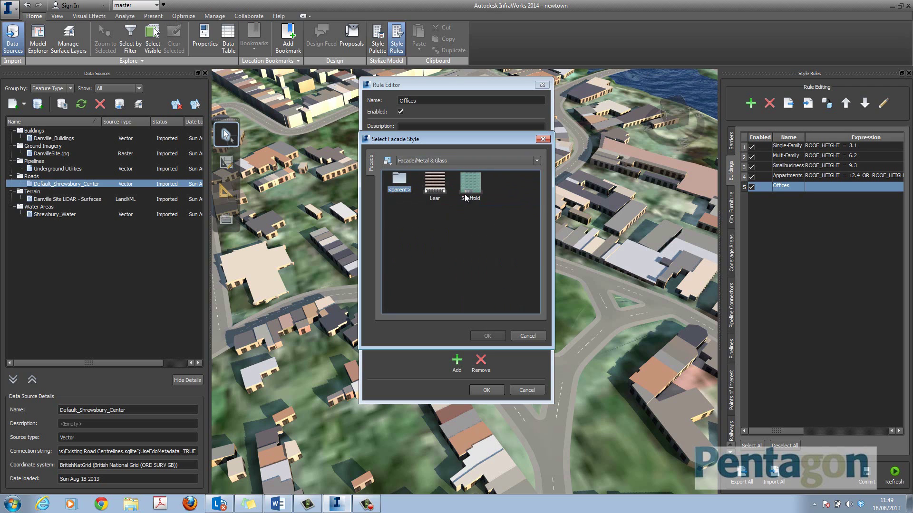
click(473, 190)
double_click(473, 190)
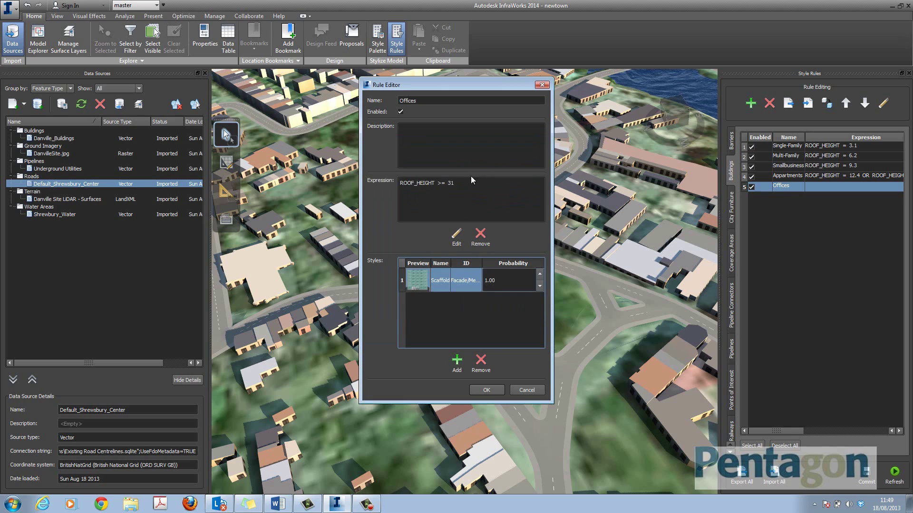
click(488, 389)
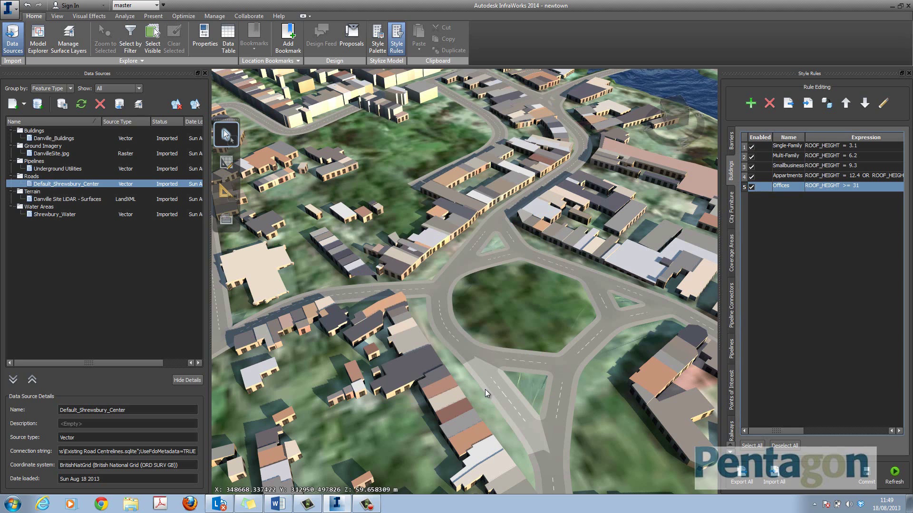
Step: Refresh the five building style rules and tilt the view toward the river
click(894, 471)
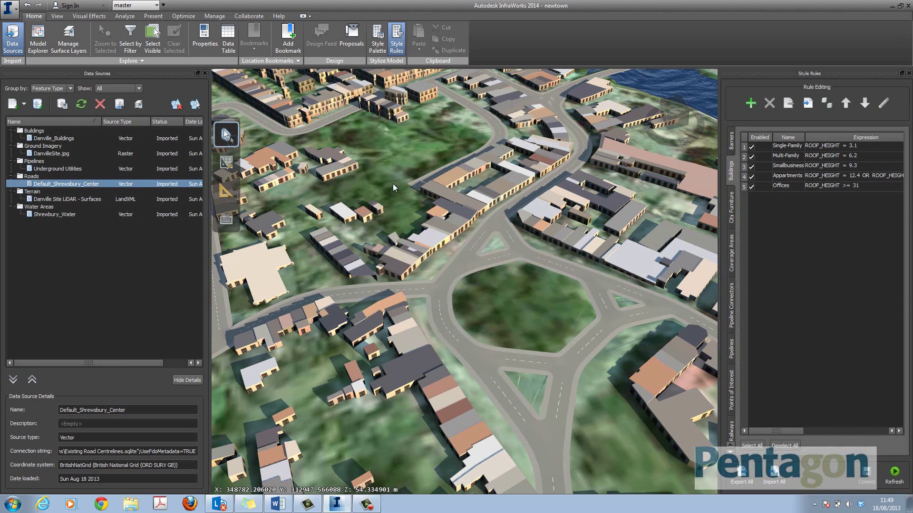
middle_drag(453, 293, 500, 423)
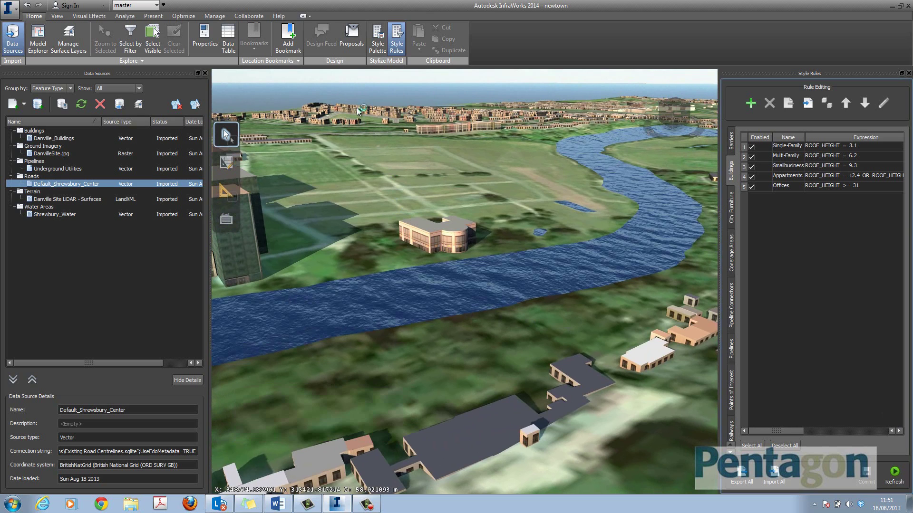
Step: Show the Facade/Marble & Stone styles in the Style Palette
click(375, 48)
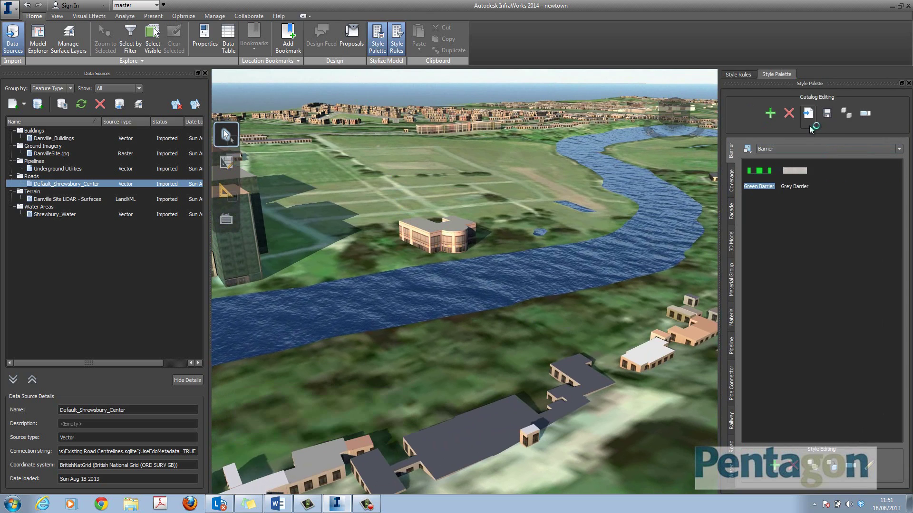
click(732, 213)
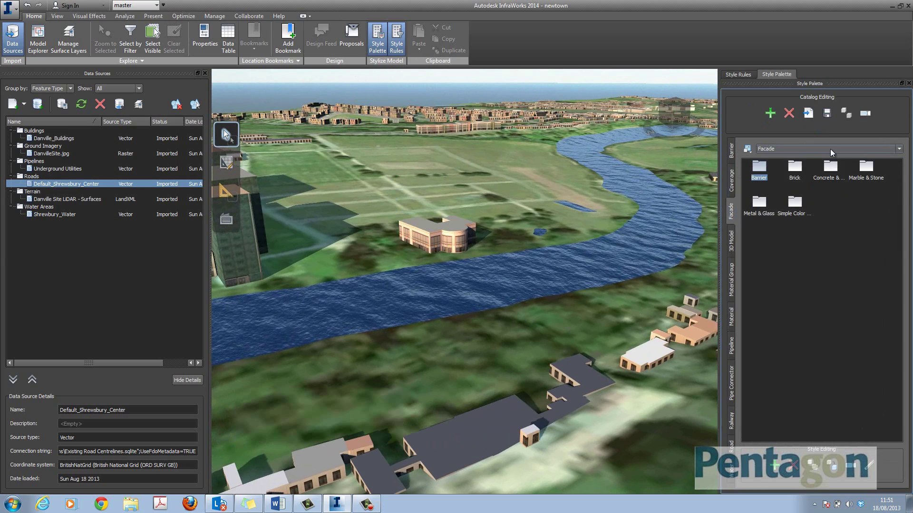
click(830, 149)
click(810, 178)
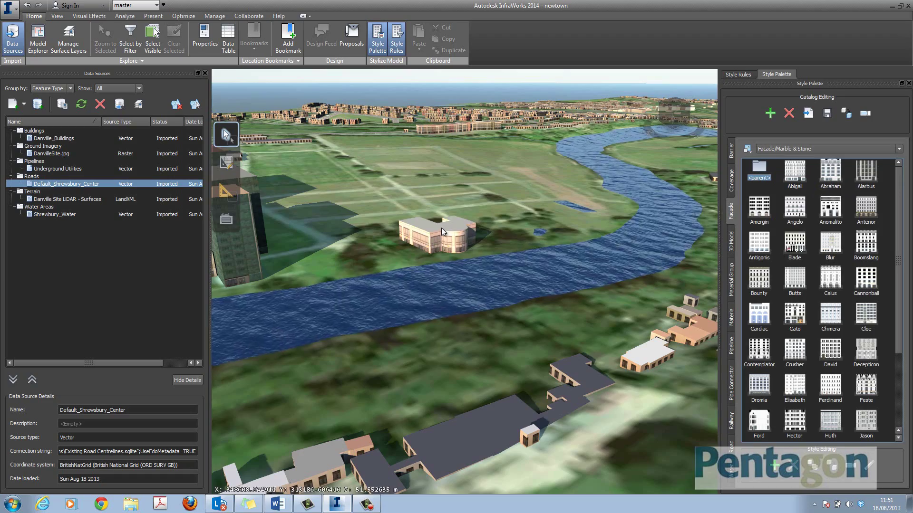
scroll(498, 286, up, 5)
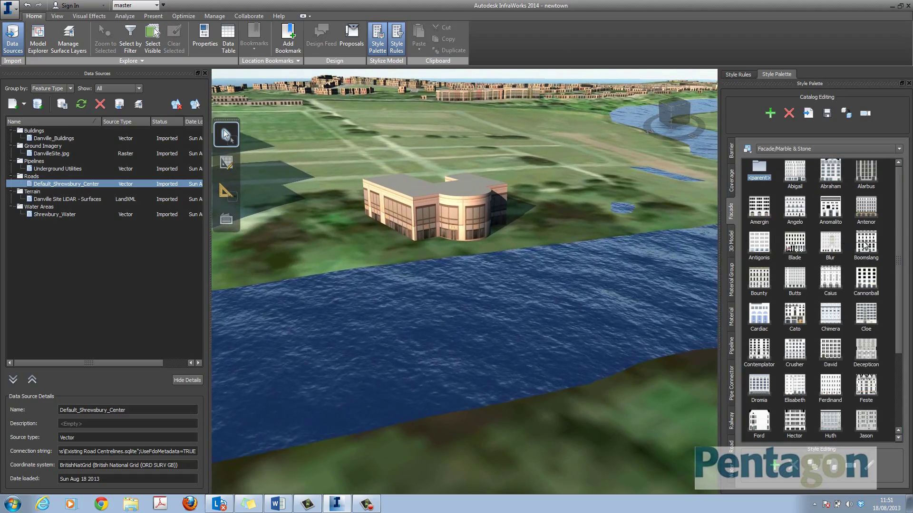
Step: Drop the Boomslang facade onto the riverside building, then pull back to an aerial overview
drag(866, 243, 470, 209)
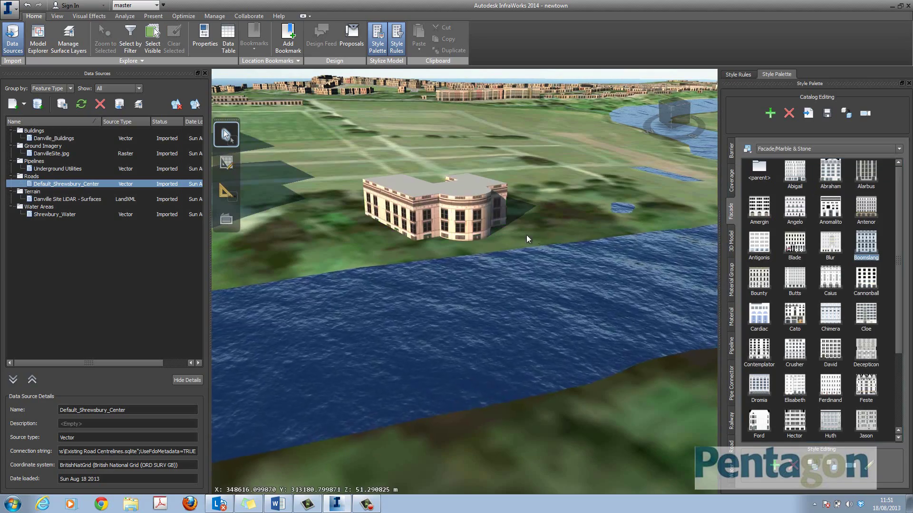
middle_drag(526, 235, 471, 278)
scroll(472, 278, down, 5)
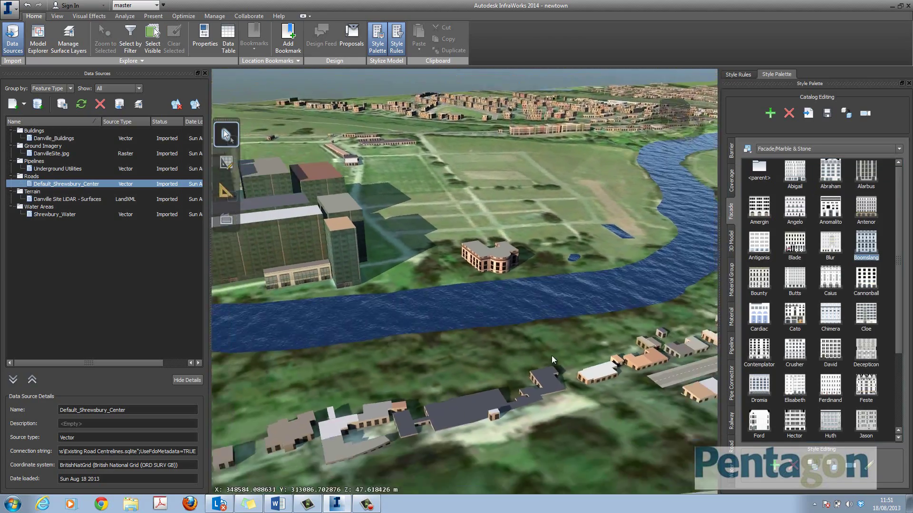
middle_drag(551, 355, 420, 257)
scroll(393, 338, down, 3)
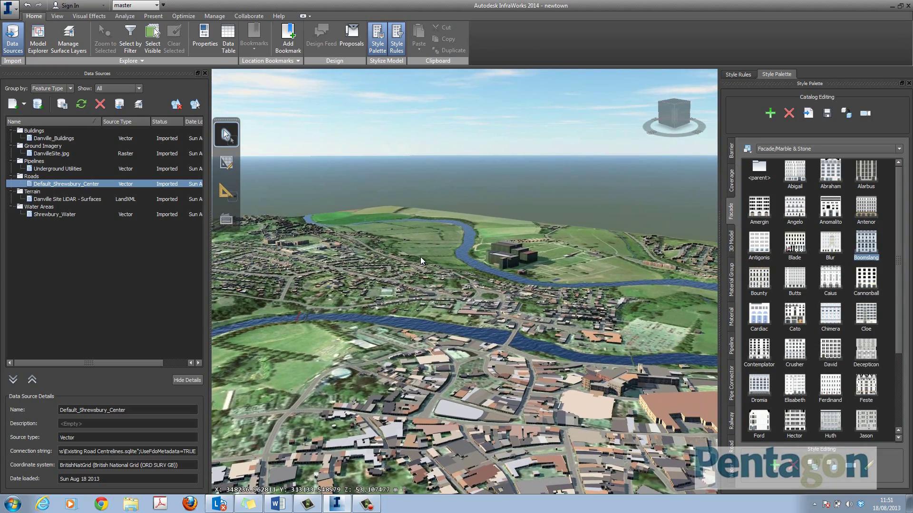